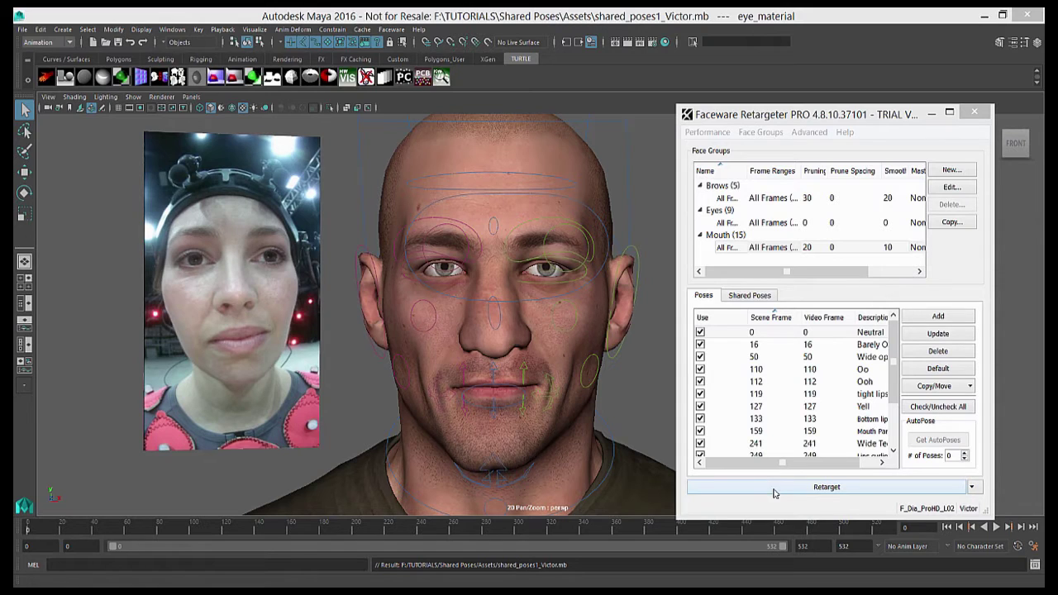
Retarget the performance onto Victor, play it back, then stop at frame 0
{"action": "left_click", "coordinate": [773, 489]}
{"action": "key", "text": "alt+v"}
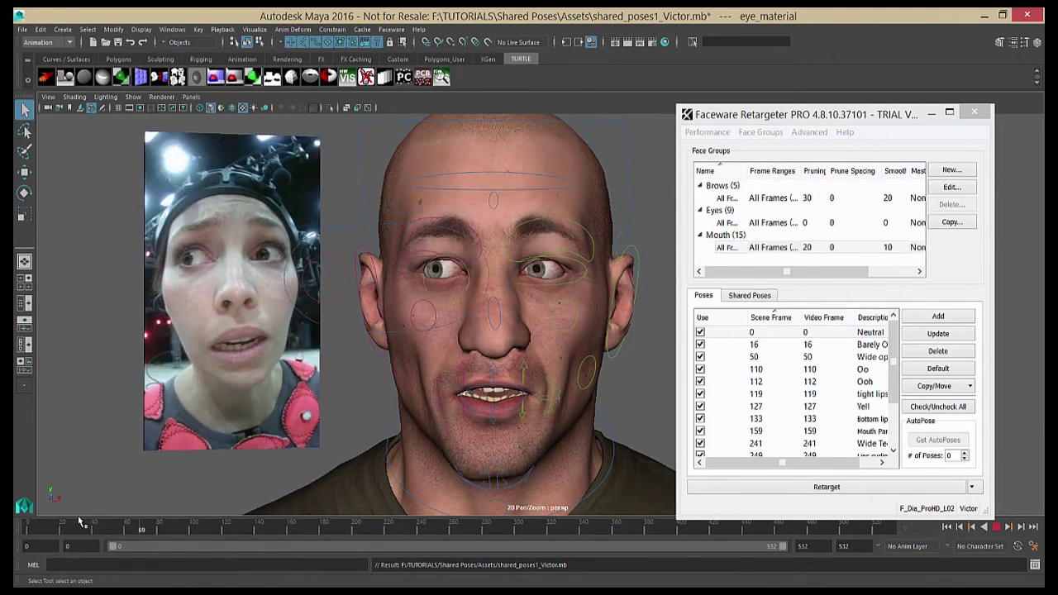
{"action": "left_click", "coordinate": [25, 529]}
{"action": "key", "text": "Escape"}
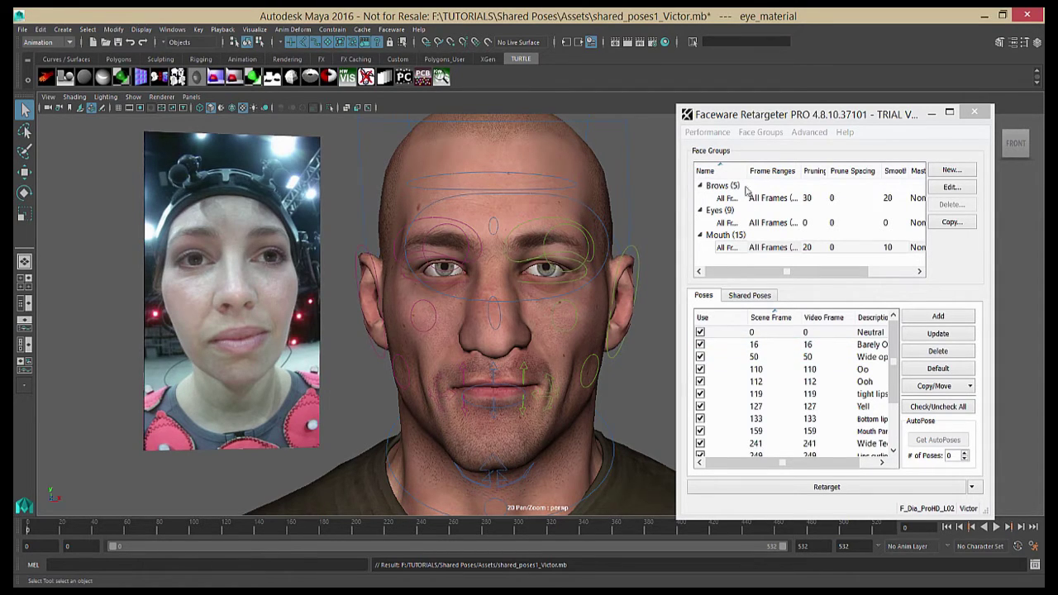
{"action": "left_click", "coordinate": [751, 357]}
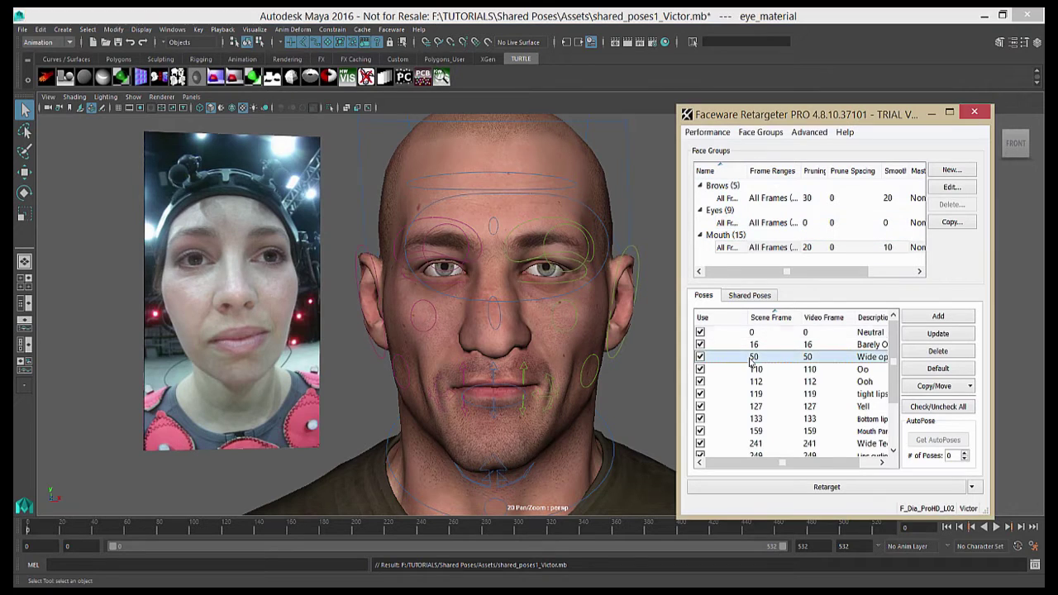
{"action": "left_click", "coordinate": [756, 405]}
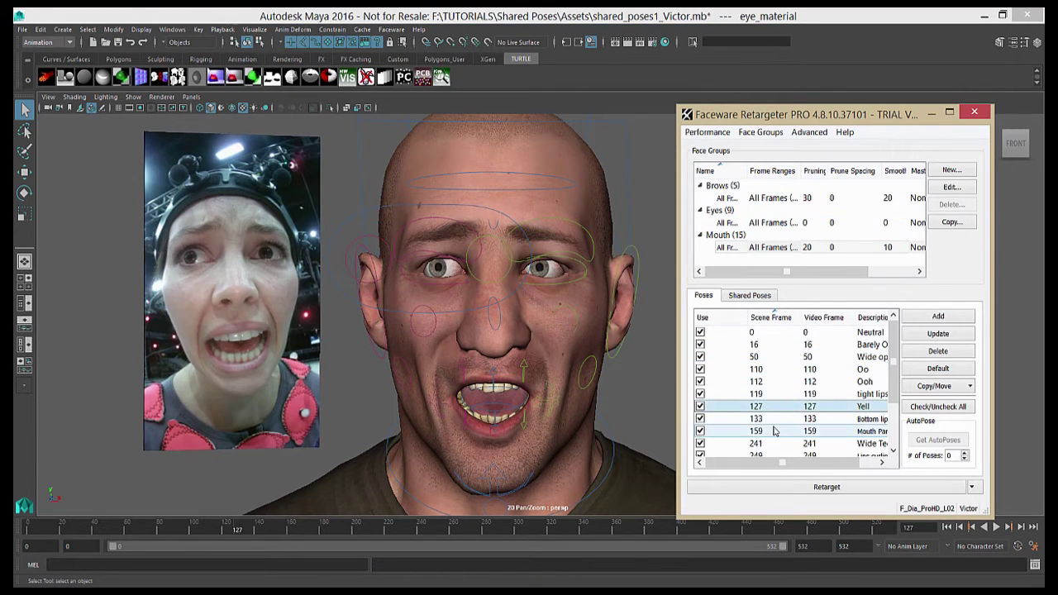
{"action": "left_click", "coordinate": [772, 431]}
{"action": "left_click", "coordinate": [774, 443]}
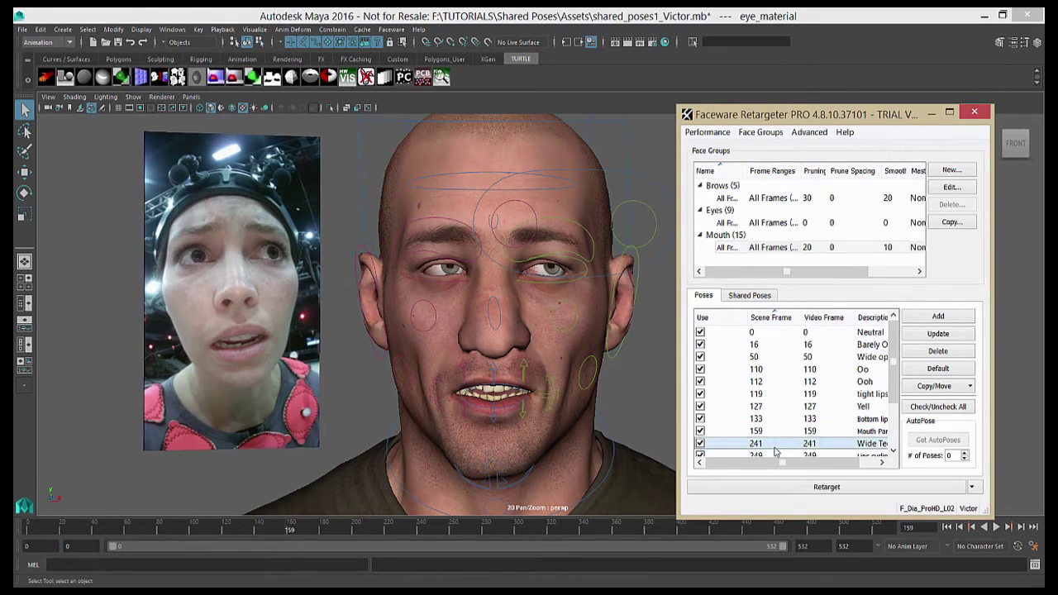
{"action": "left_click", "coordinate": [771, 333]}
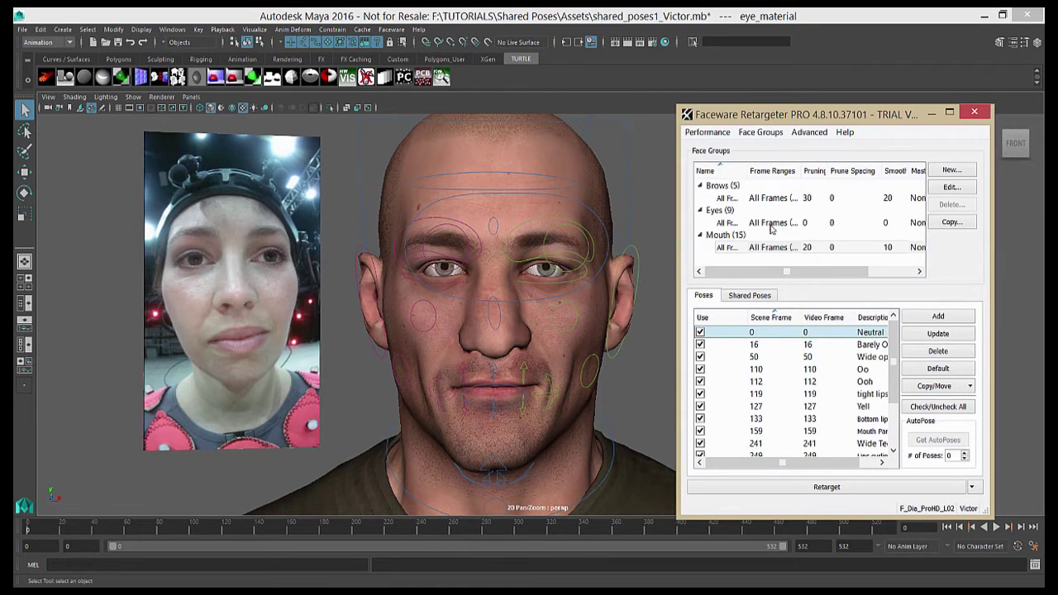
In Advanced > Preferences, create the shared pose database C:\demo\victor_emily.fwsp and apply it
{"action": "left_click", "coordinate": [806, 134]}
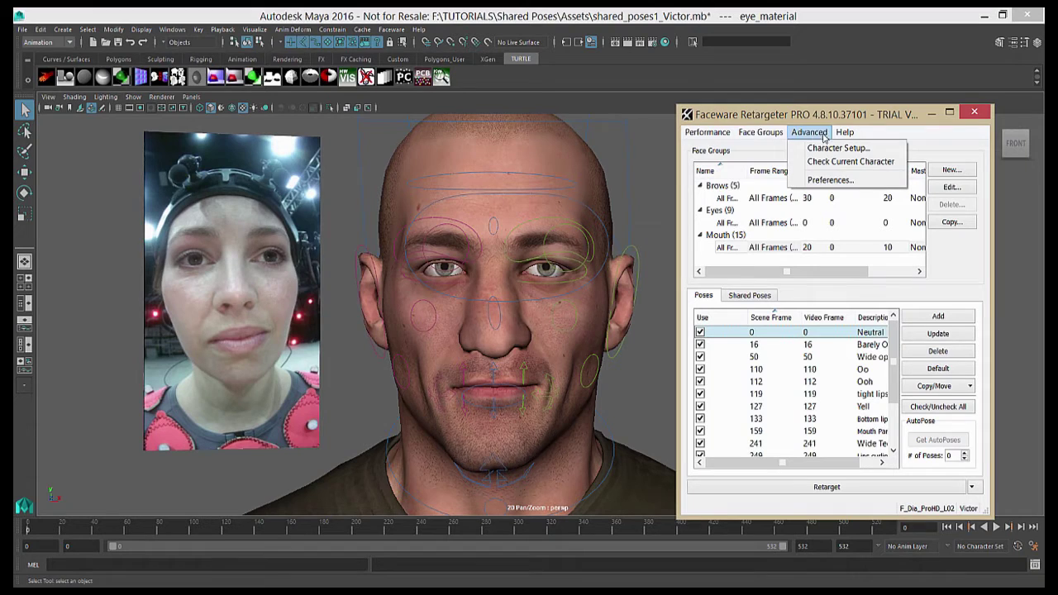
{"action": "left_click", "coordinate": [825, 180]}
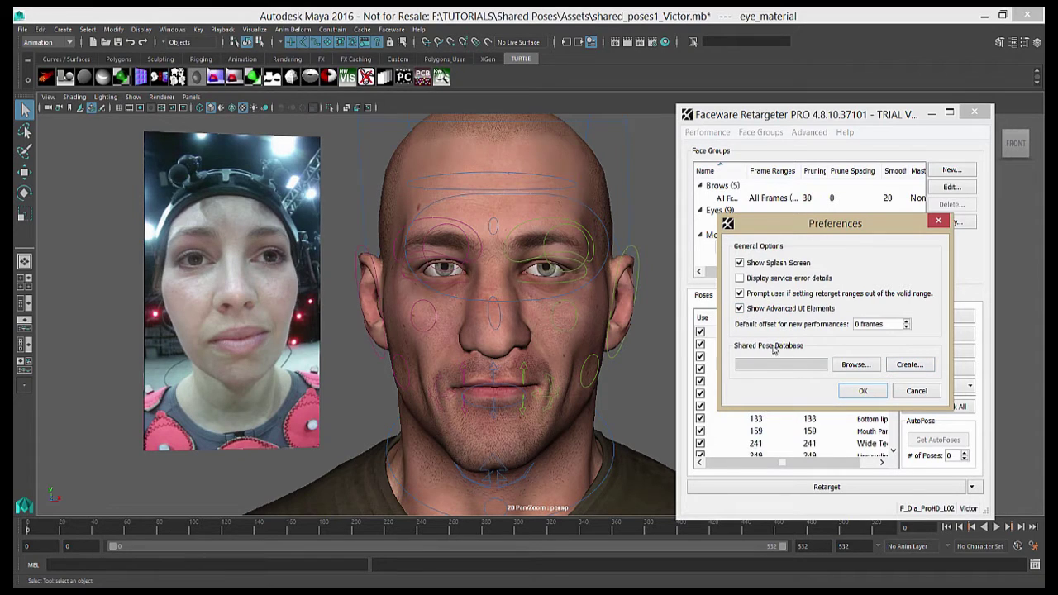
{"action": "left_click", "coordinate": [909, 365]}
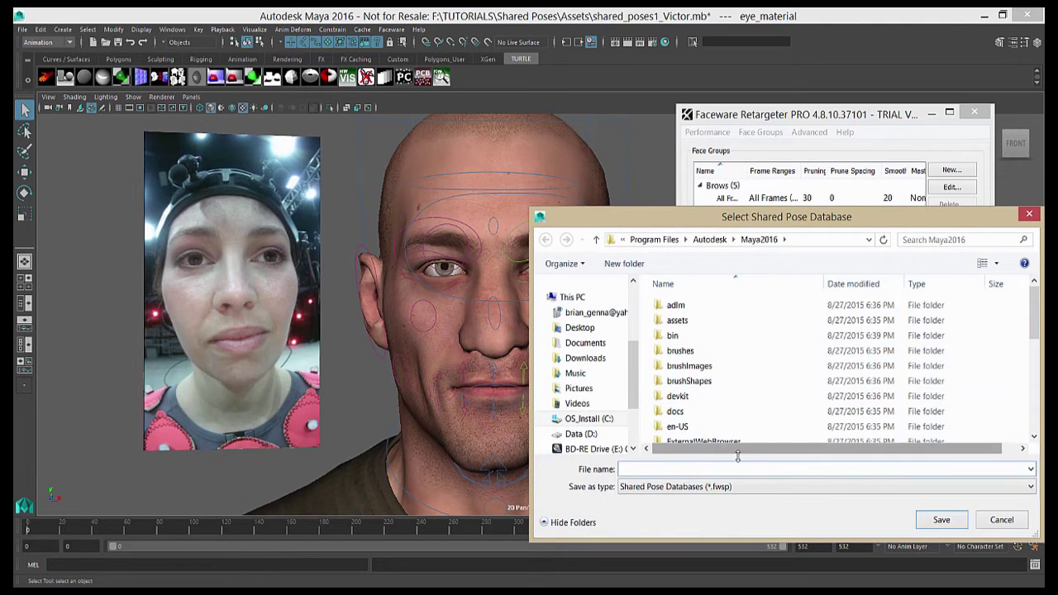
{"action": "left_click", "coordinate": [609, 420]}
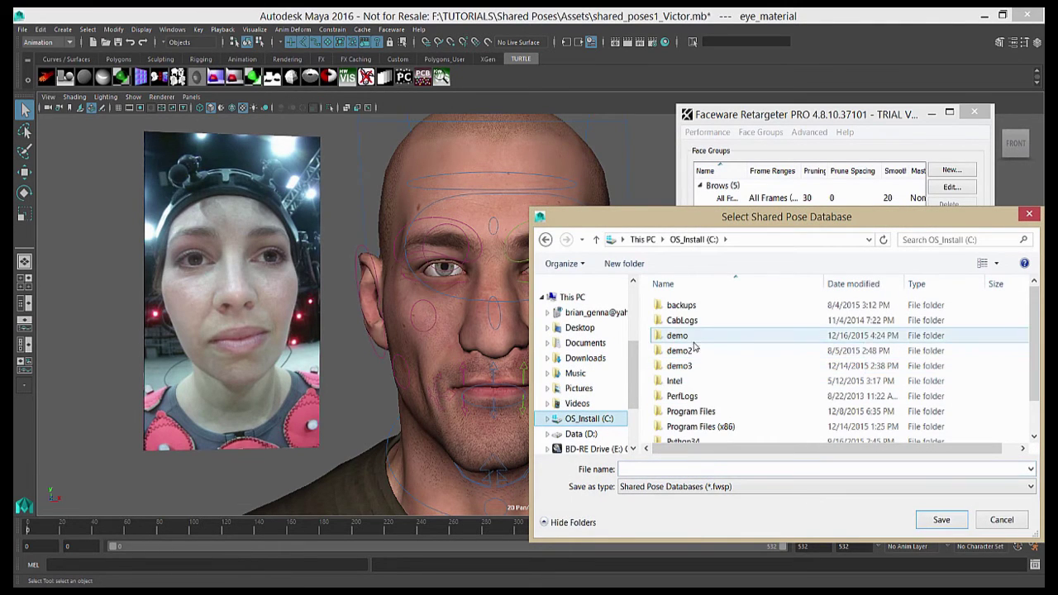
{"action": "double_click", "coordinate": [692, 339]}
{"action": "left_click", "coordinate": [678, 468]}
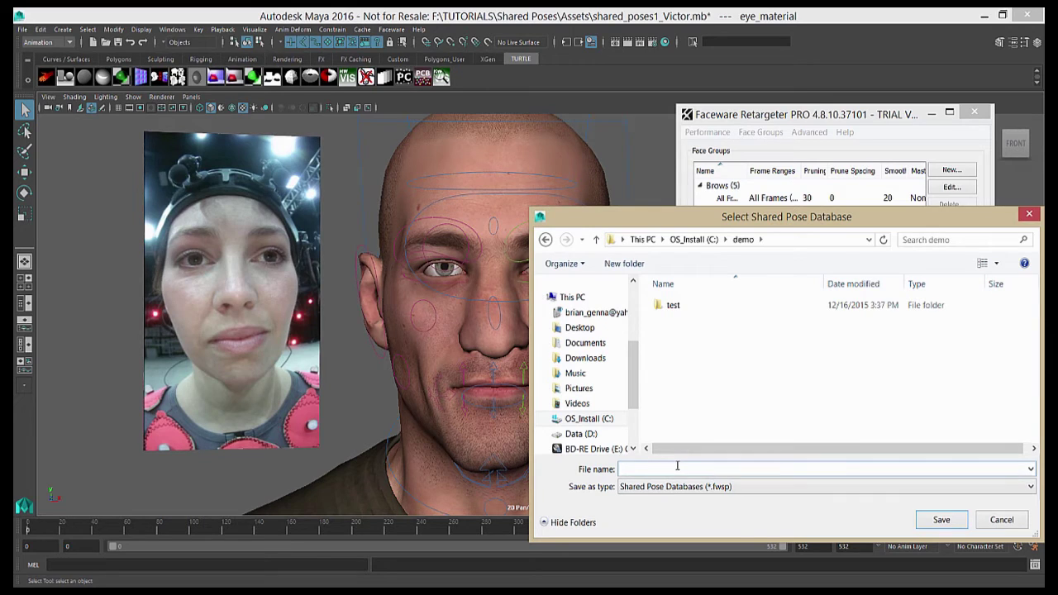
{"action": "type", "text": "victor_emily"}
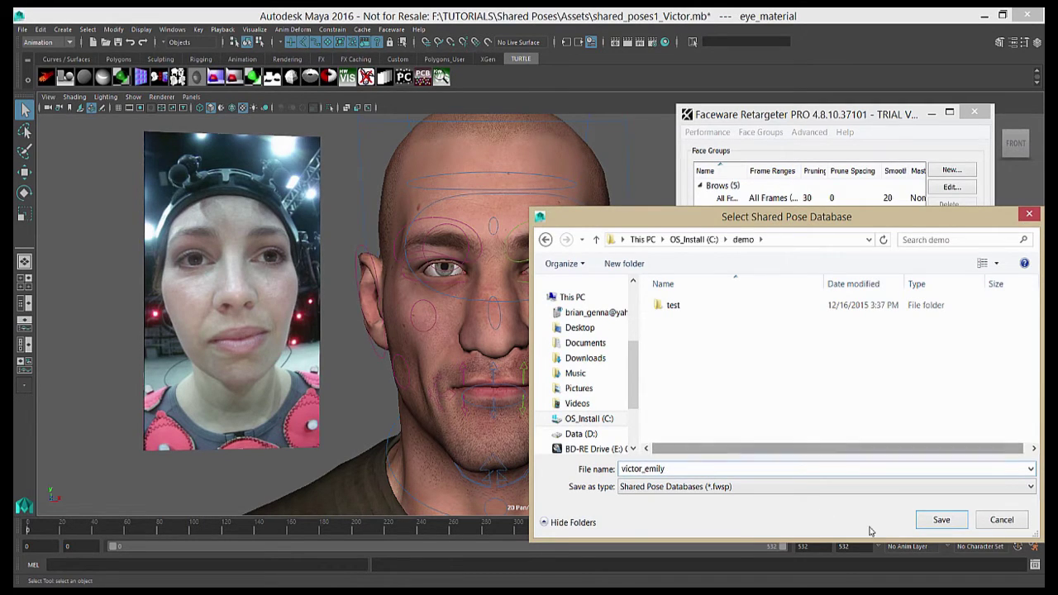
{"action": "left_click", "coordinate": [939, 519]}
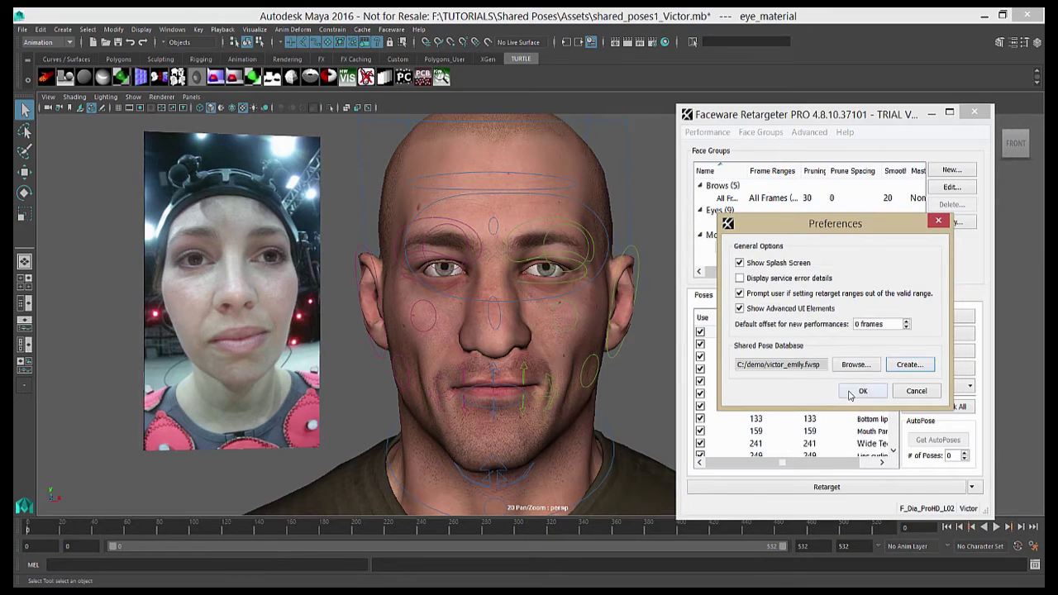
{"action": "left_click", "coordinate": [849, 393]}
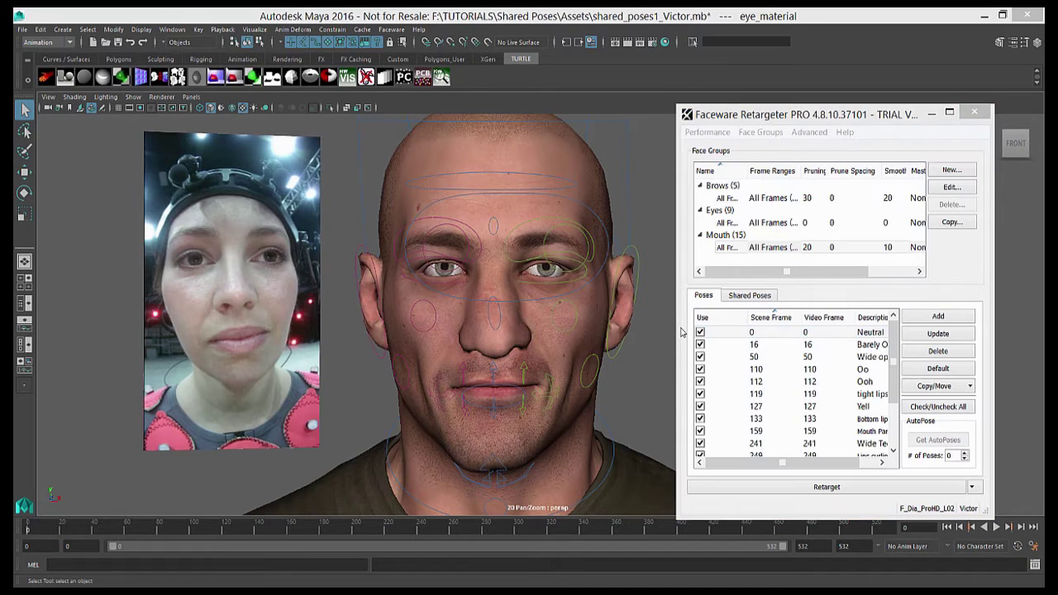
Add the frame 0 Neutral pose as a shared pose and check the Shared Poses list
{"action": "left_click", "coordinate": [686, 331]}
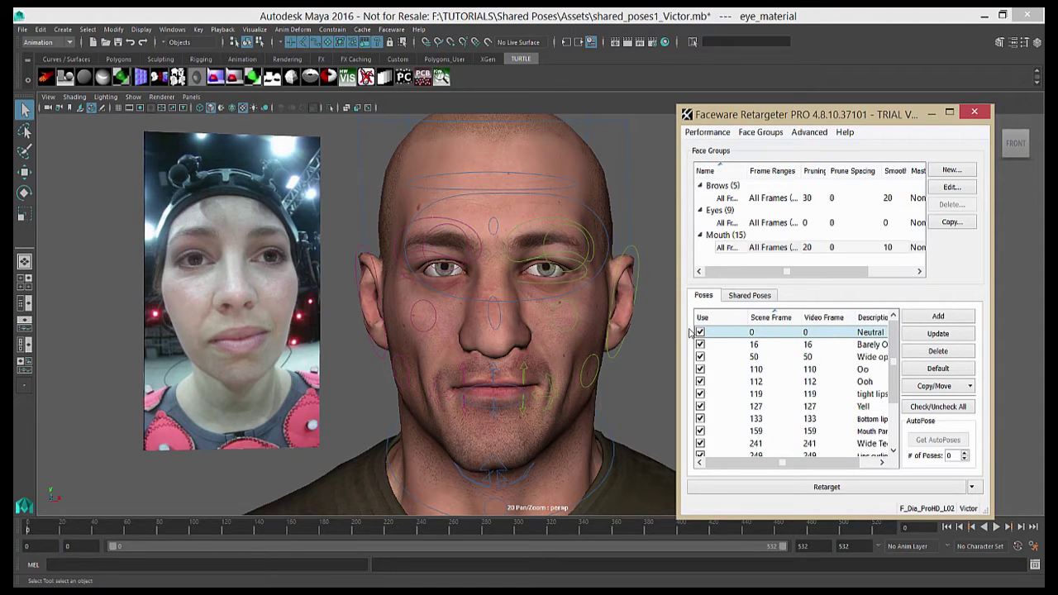
{"action": "right_click", "coordinate": [742, 334]}
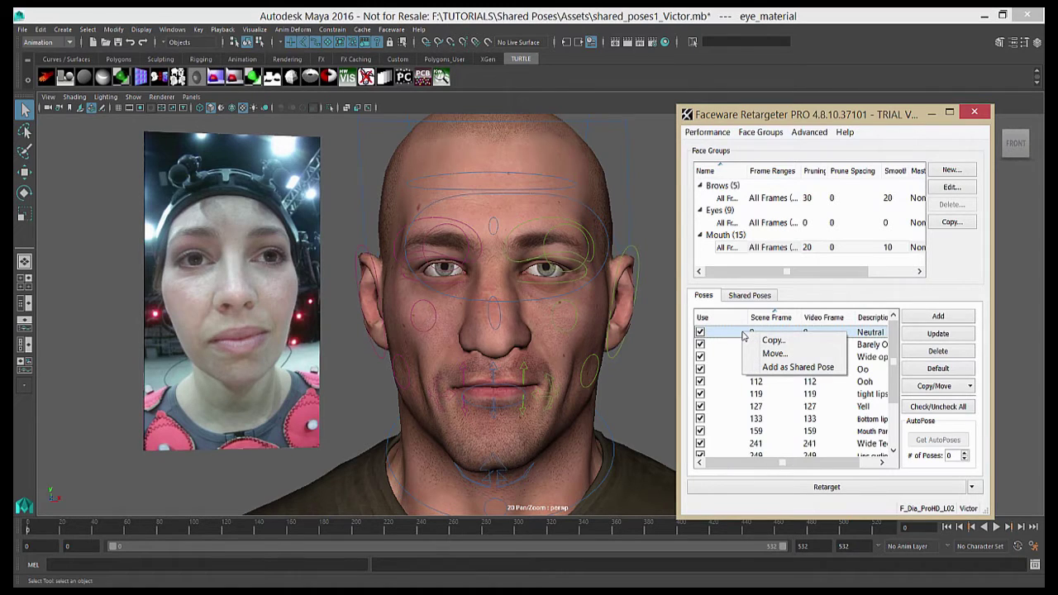
{"action": "left_click", "coordinate": [794, 368]}
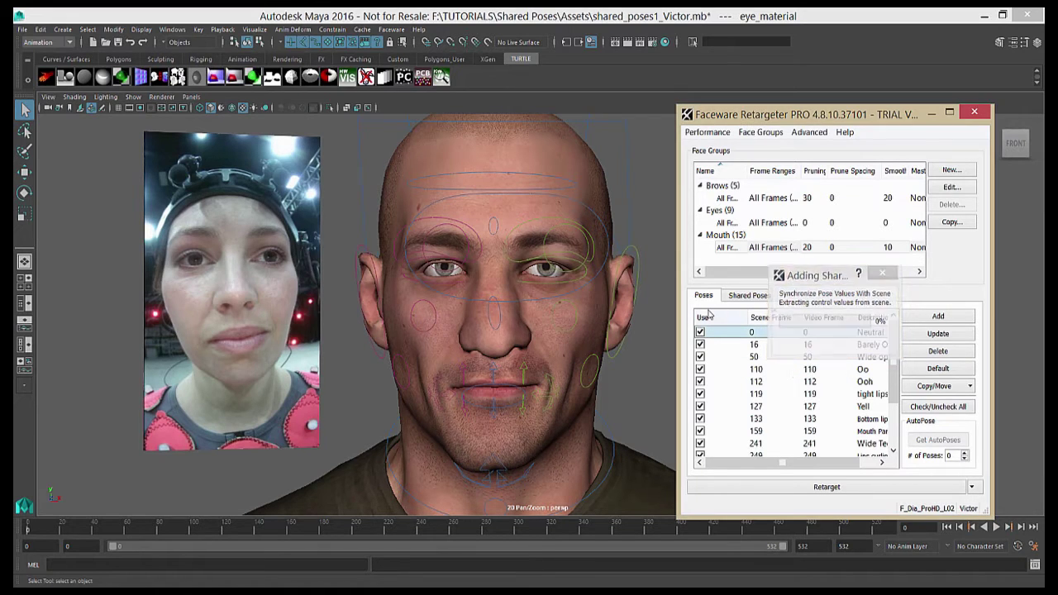
{"action": "left_click", "coordinate": [750, 296]}
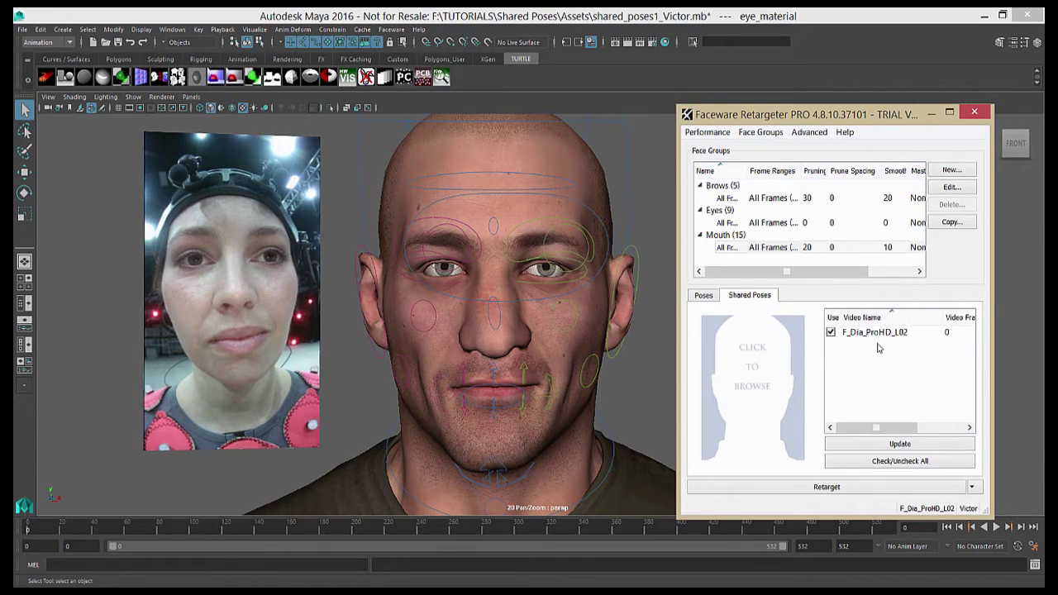
Select all of the performance's poses and add them as shared poses
{"action": "left_click", "coordinate": [704, 297]}
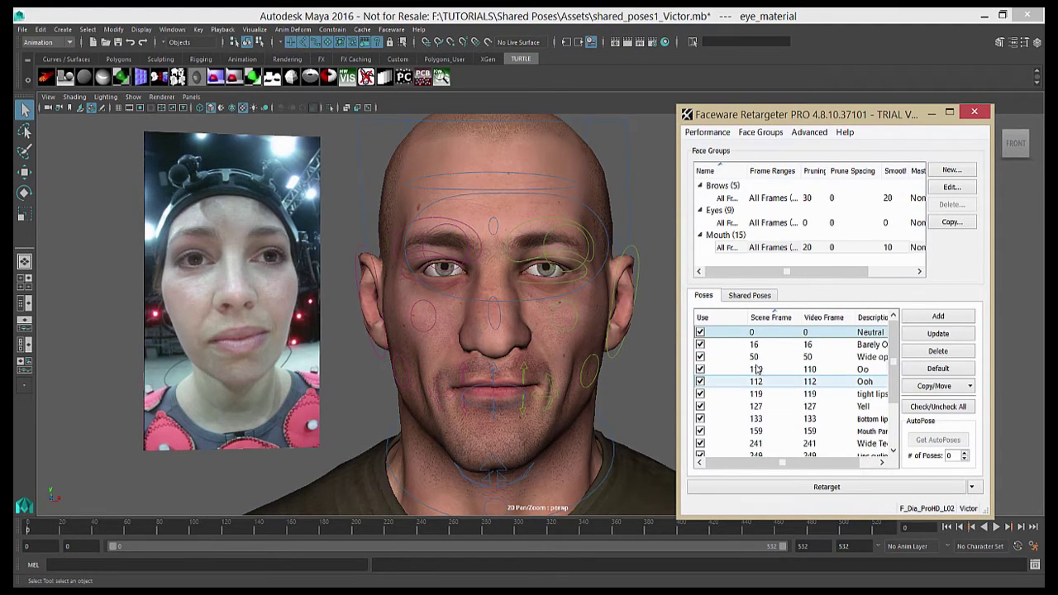
{"action": "scroll", "coordinate": [757, 376], "scroll_direction": "down", "scroll_amount": 2}
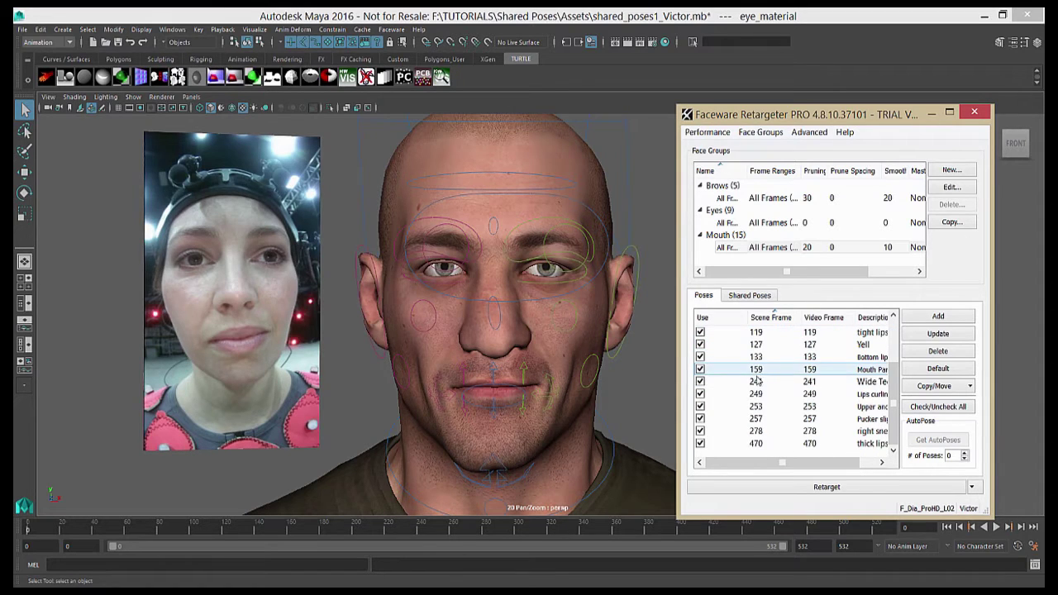
{"action": "left_click", "coordinate": [767, 443], "text": "shift"}
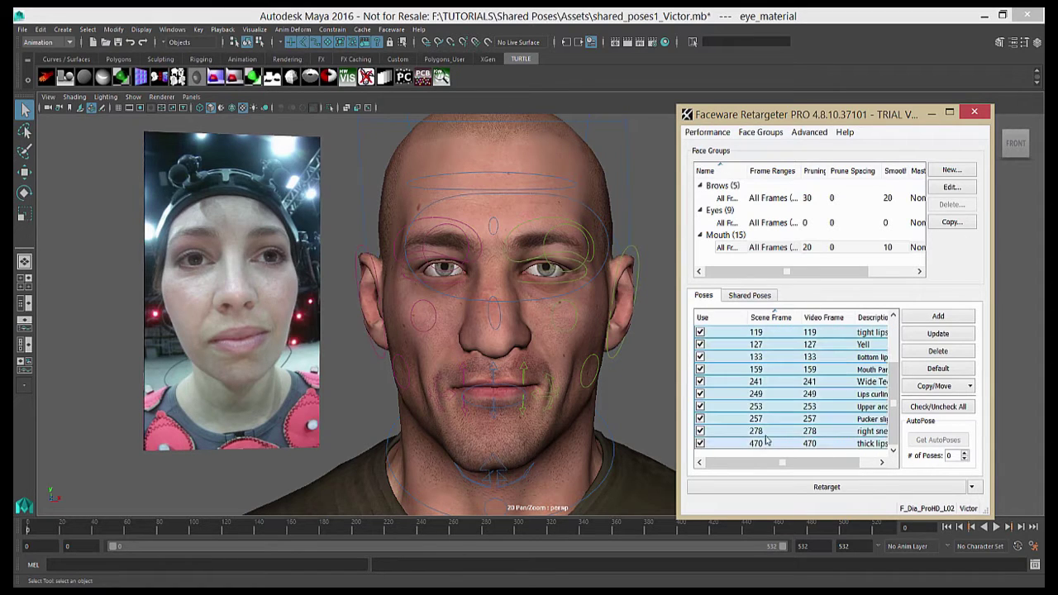
{"action": "right_click", "coordinate": [767, 346]}
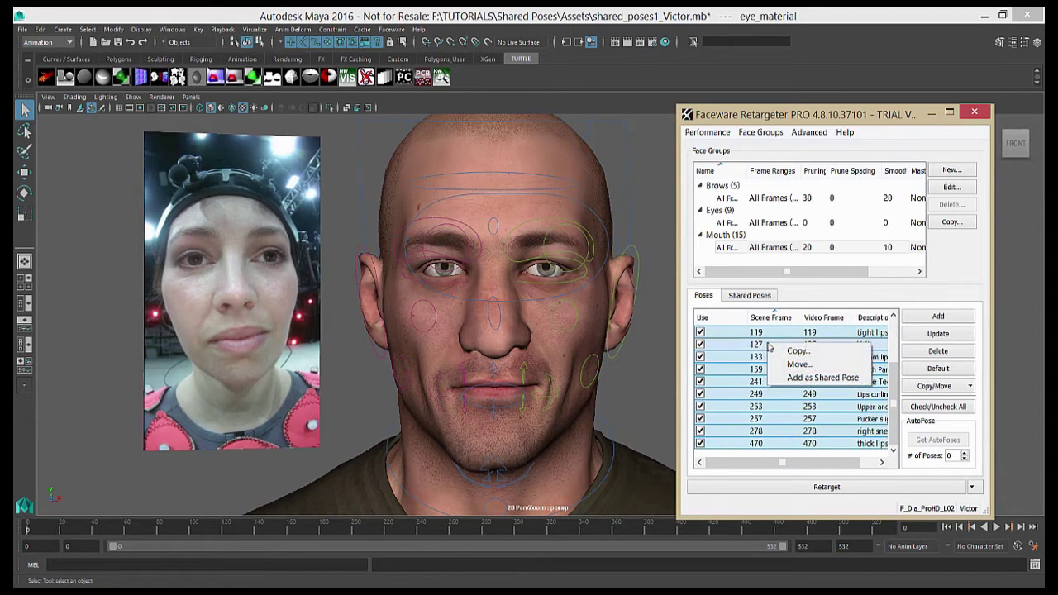
{"action": "left_click", "coordinate": [811, 379]}
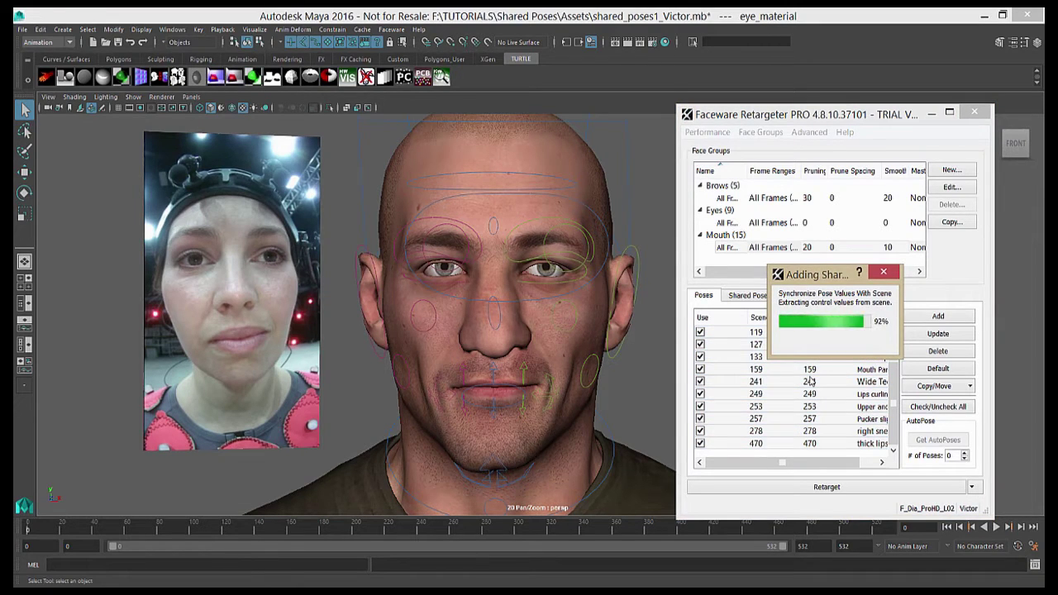
{"action": "left_click", "coordinate": [738, 297]}
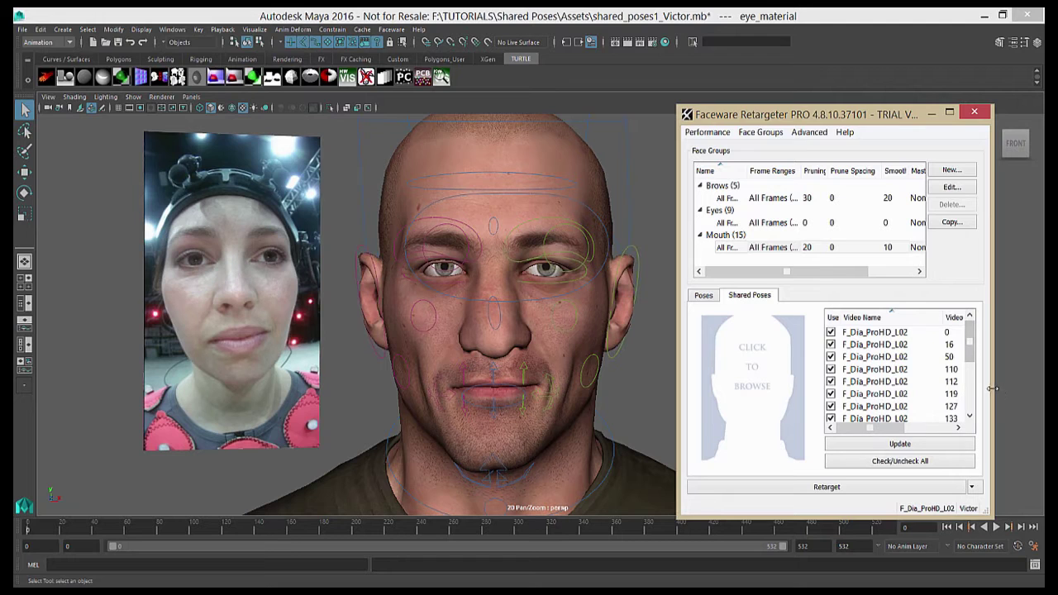
Widen the retargeter window and scroll through the updated shared poses list
{"action": "left_click_drag", "start_coordinate": [990, 389], "coordinate": [1023, 388]}
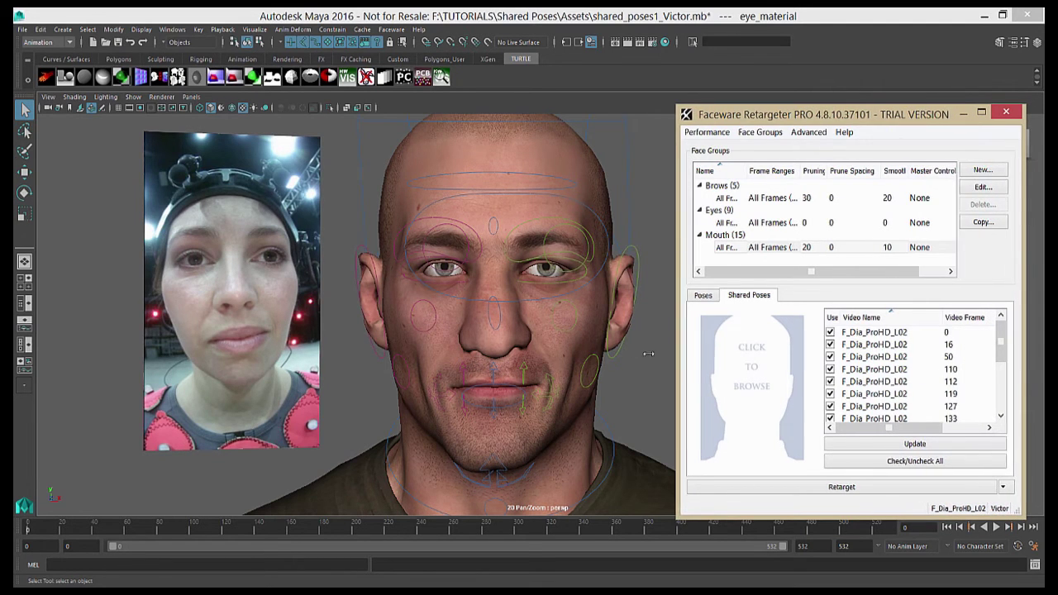
{"action": "left_click_drag", "start_coordinate": [648, 354], "coordinate": [530, 354]}
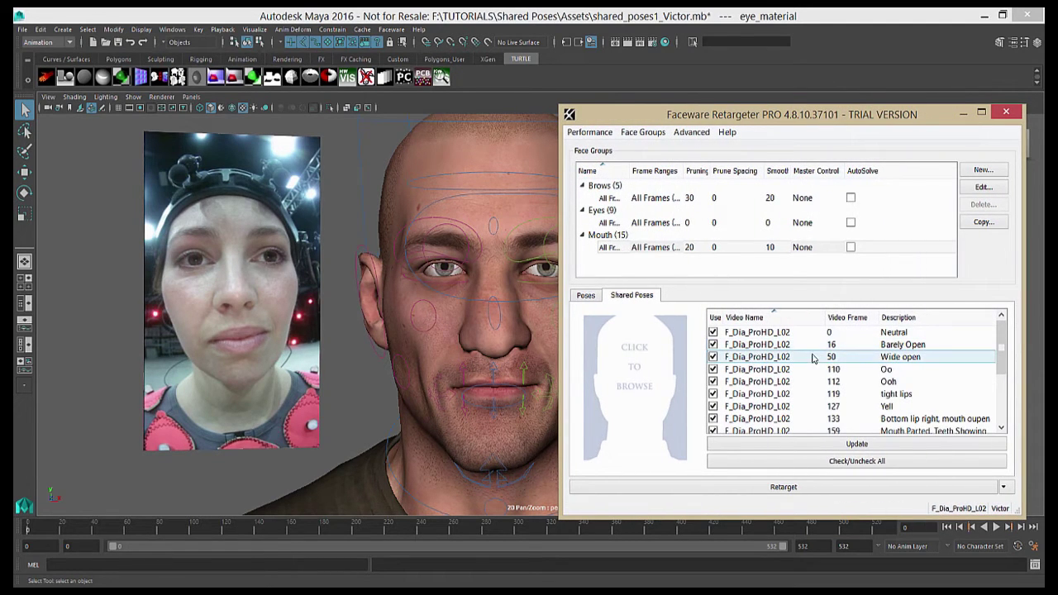
{"action": "scroll", "coordinate": [813, 353], "scroll_direction": "down", "scroll_amount": 3}
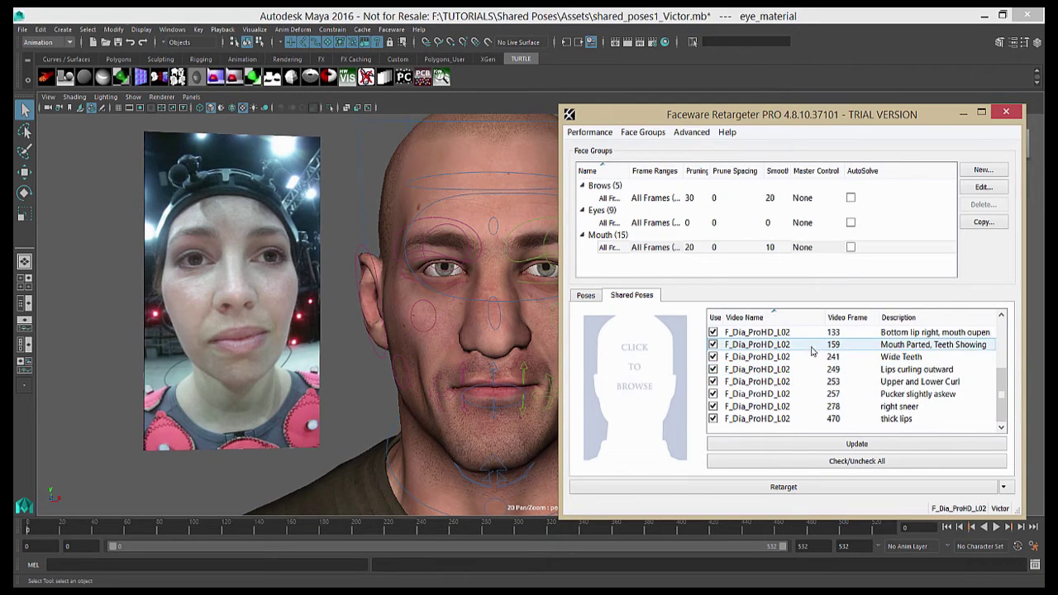
{"action": "scroll", "coordinate": [808, 417], "scroll_direction": "up", "scroll_amount": 3}
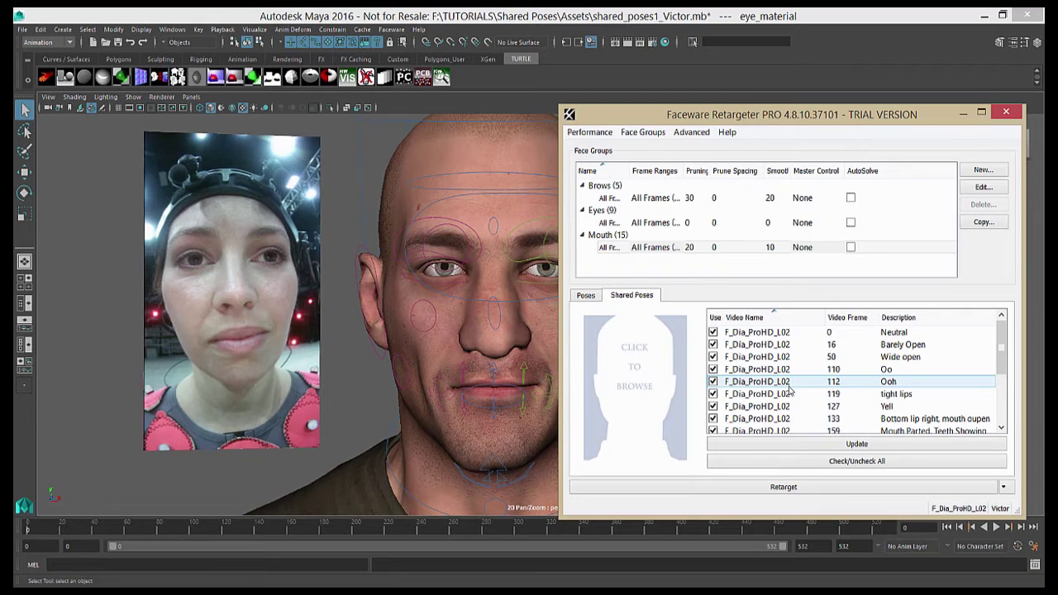
{"action": "scroll", "coordinate": [789, 388], "scroll_direction": "down", "scroll_amount": 3}
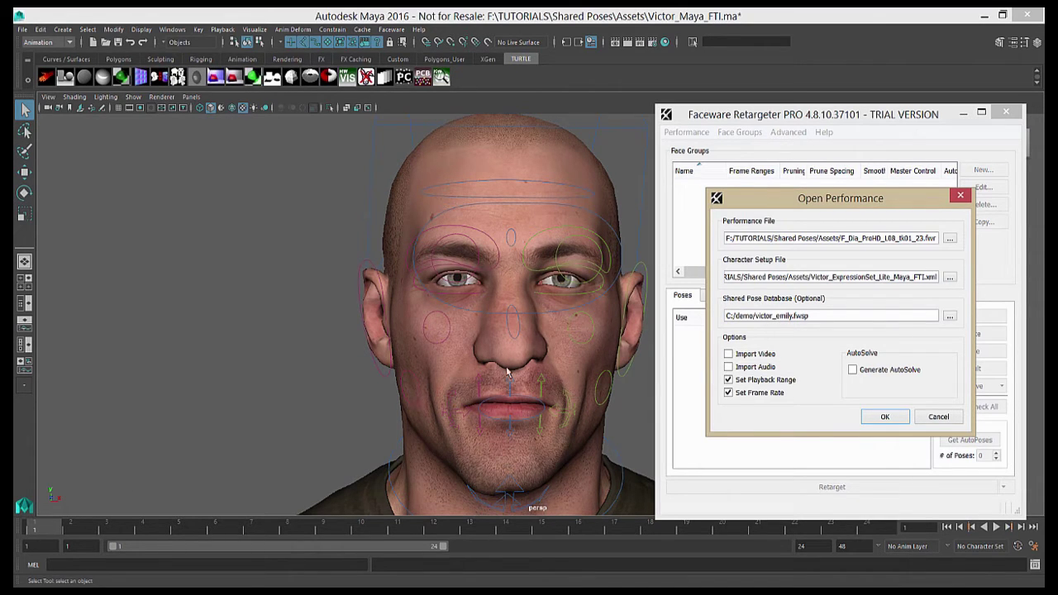
Scrub the scene, then review the performance, character setup and shared database paths in Open Performance
{"action": "left_click_drag", "start_coordinate": [115, 533], "coordinate": [71, 519]}
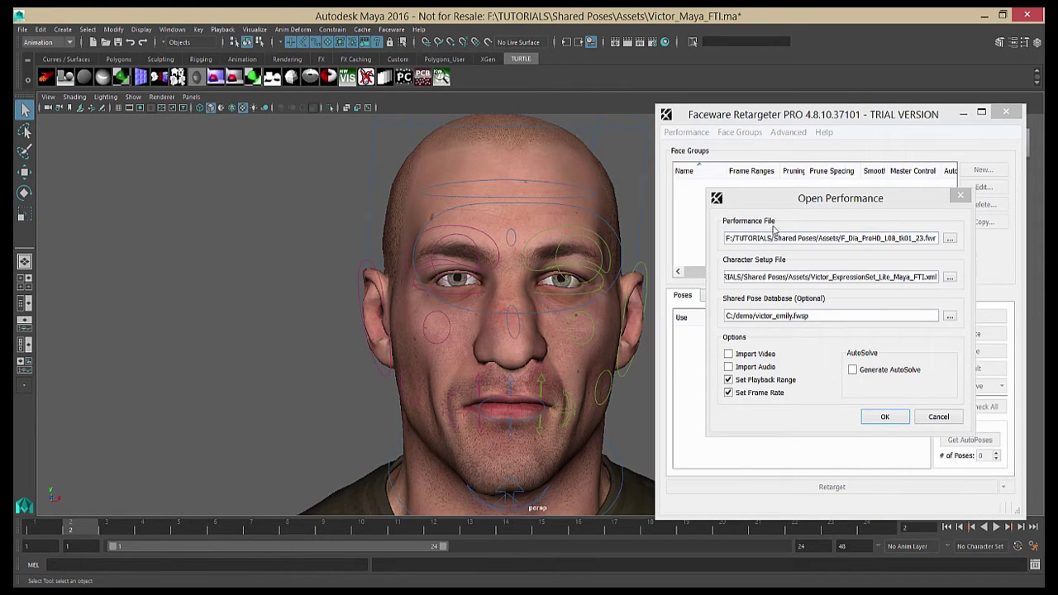
{"action": "left_click", "coordinate": [743, 200]}
{"action": "left_click_drag", "start_coordinate": [744, 198], "coordinate": [738, 160]}
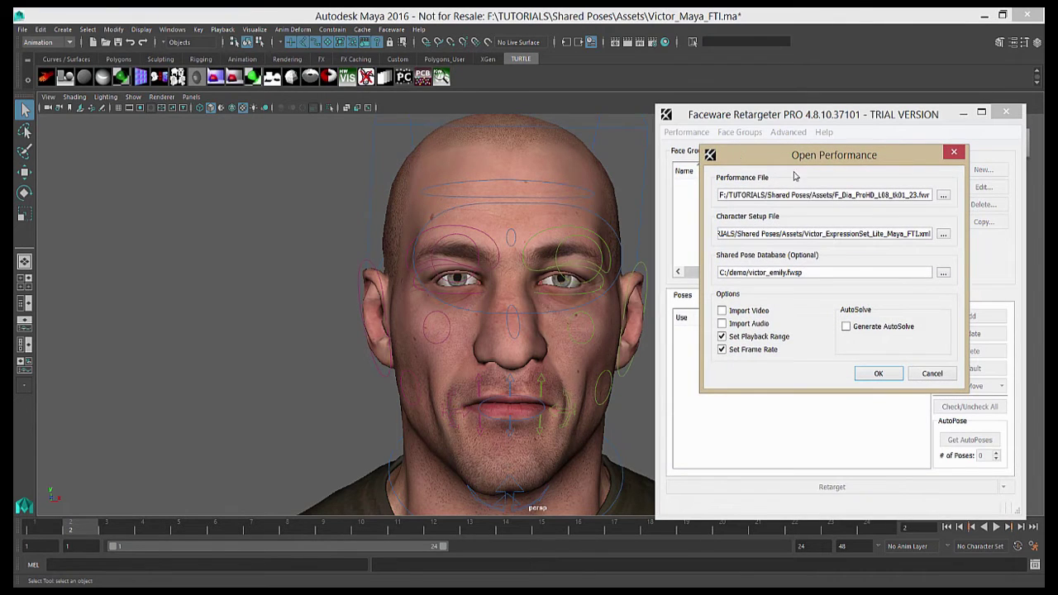
{"action": "double_click", "coordinate": [899, 195]}
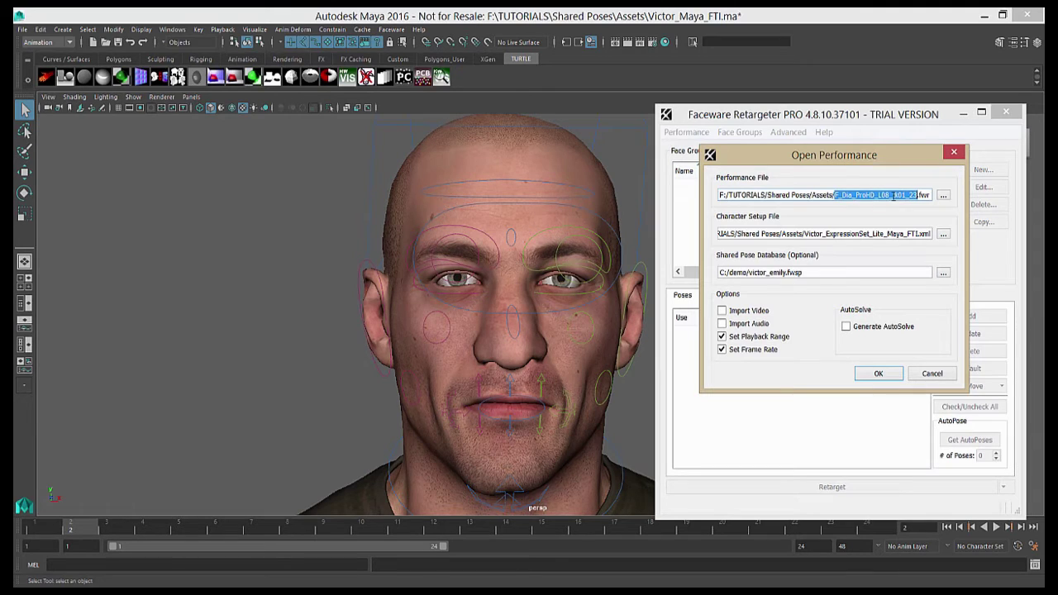
{"action": "double_click", "coordinate": [842, 234]}
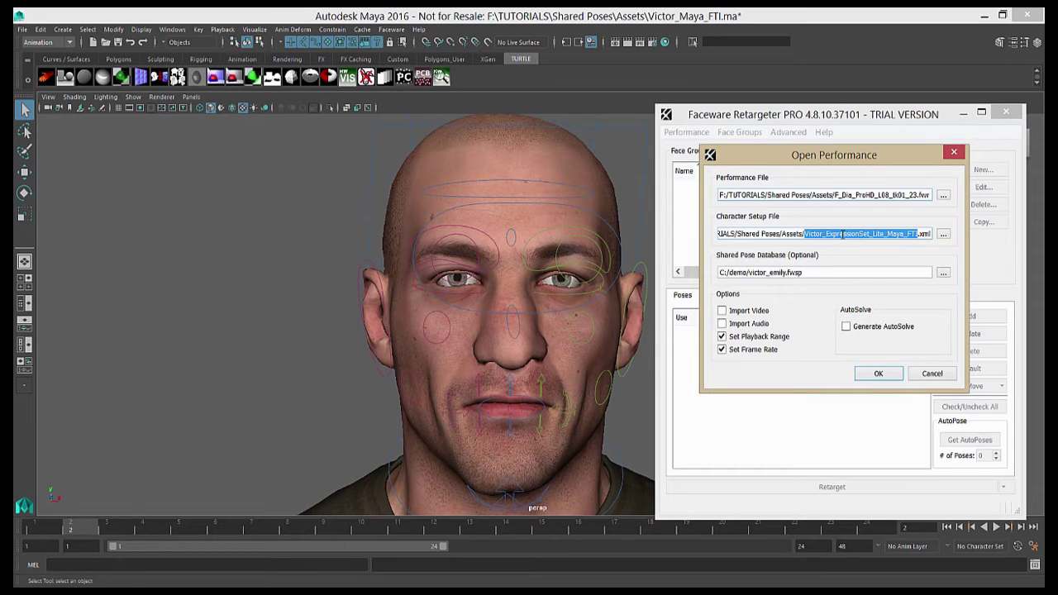
{"action": "left_click_drag", "start_coordinate": [818, 272], "coordinate": [716, 276]}
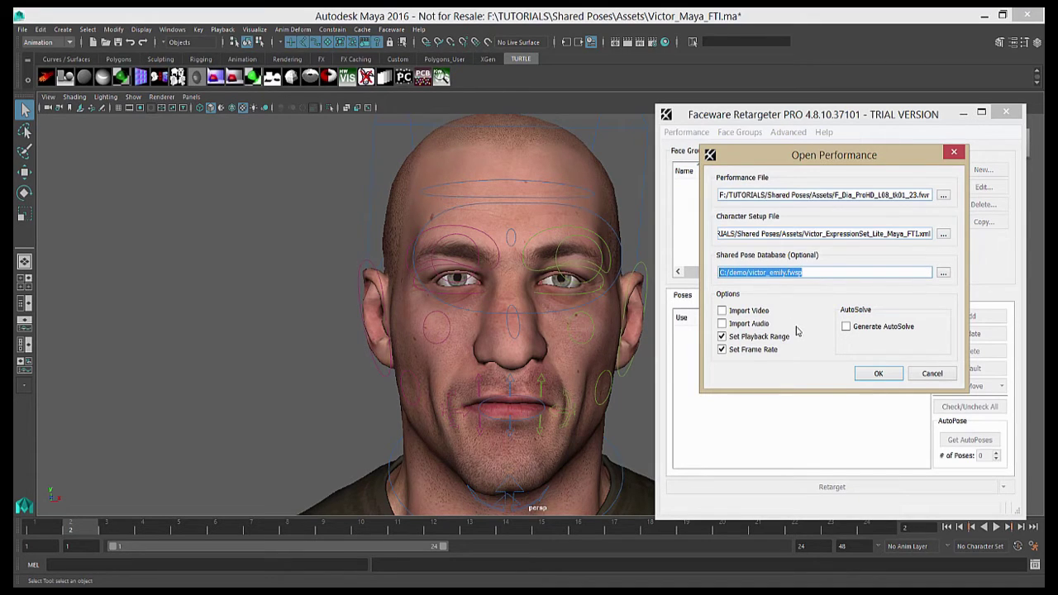
{"action": "left_click", "coordinate": [826, 271]}
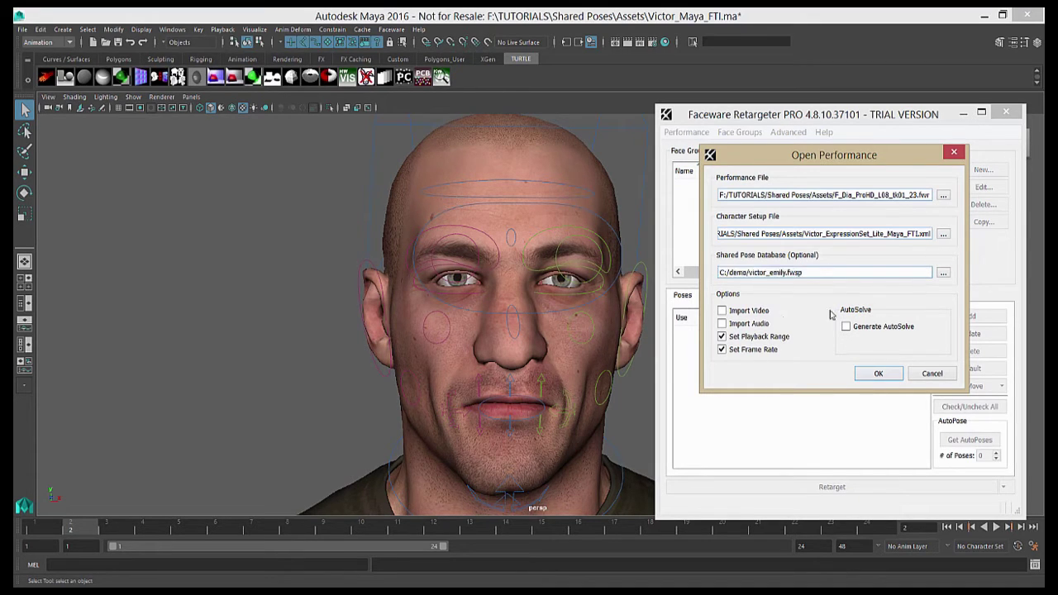
Open F_Dia_ProHD_L08_tk01_23 with Import Video and Import Audio enabled
{"action": "left_click", "coordinate": [722, 311]}
{"action": "left_click", "coordinate": [745, 324]}
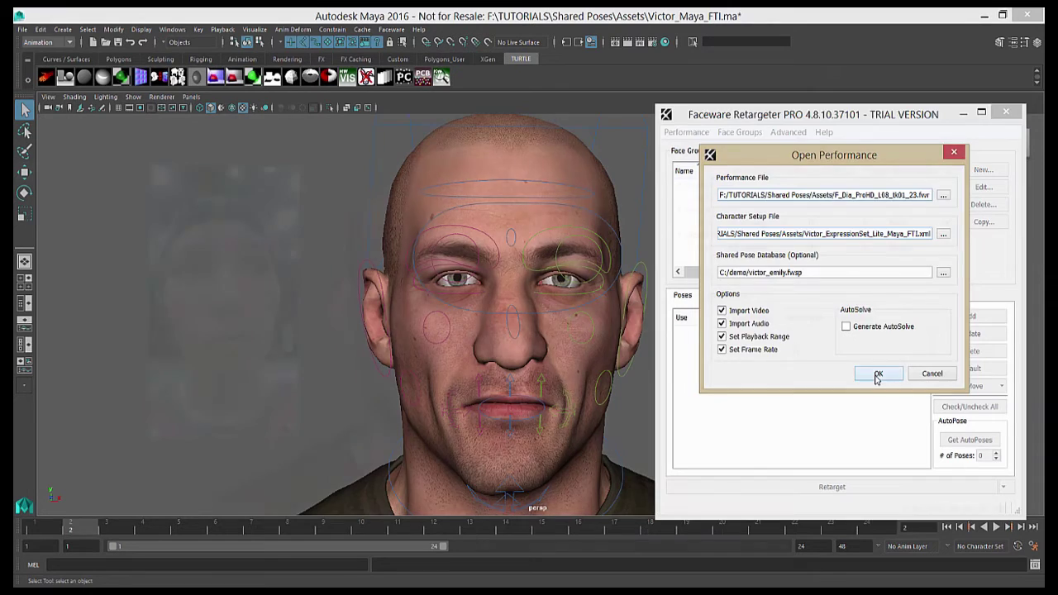
{"action": "left_click", "coordinate": [877, 374]}
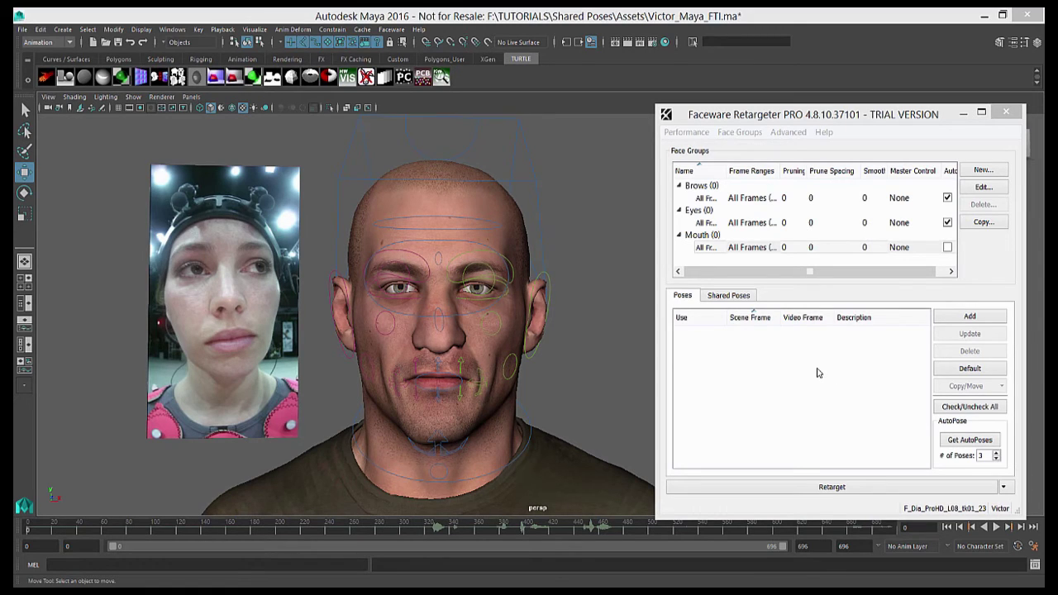
Make the Mouth group active, check all shared poses, then return to the Poses list
{"action": "left_click", "coordinate": [786, 250]}
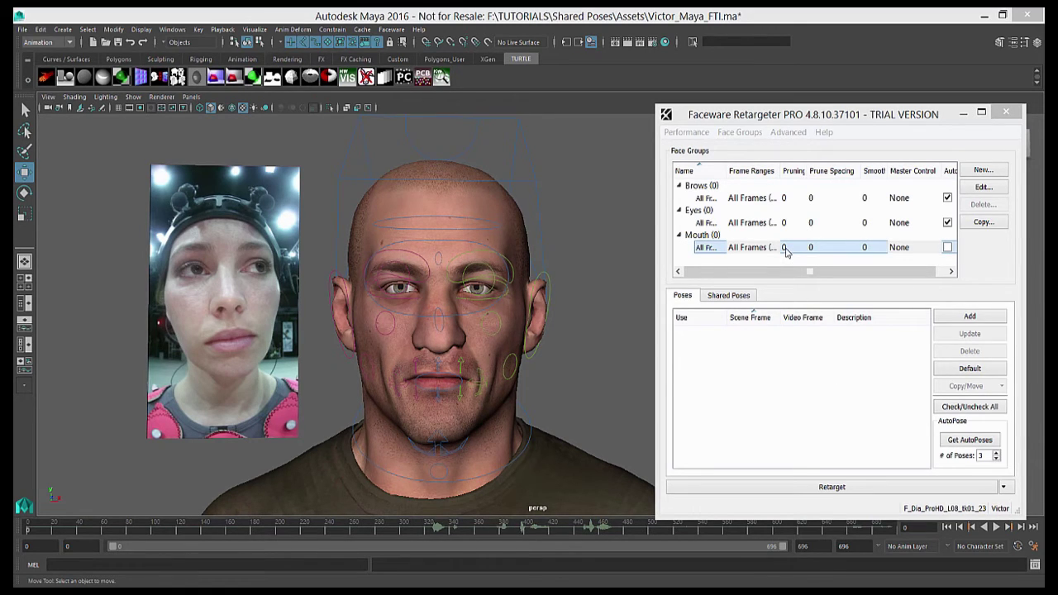
{"action": "left_click", "coordinate": [786, 250]}
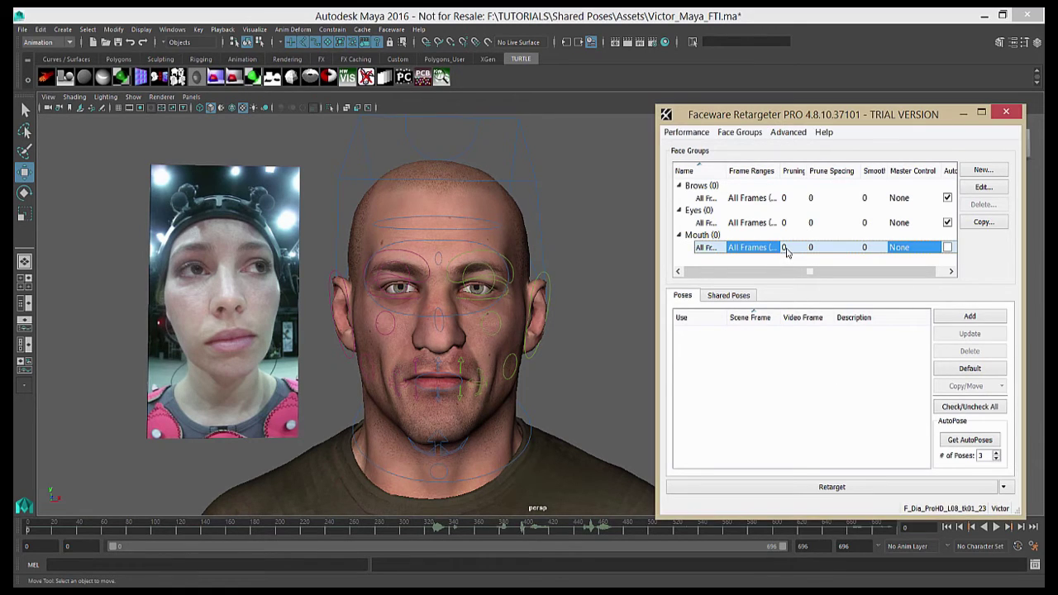
{"action": "left_click", "coordinate": [726, 299]}
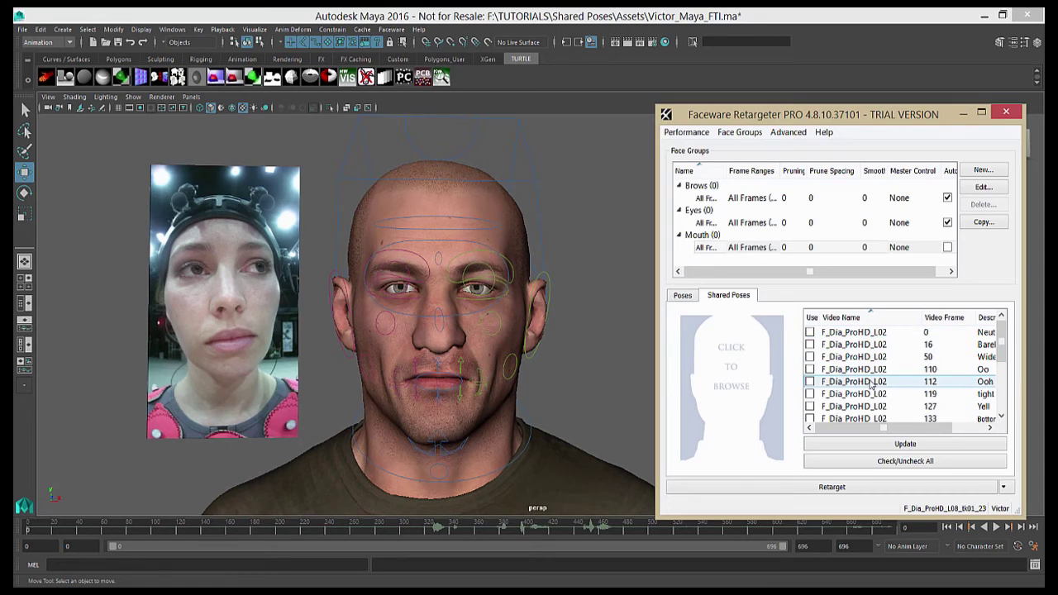
{"action": "left_click", "coordinate": [866, 462]}
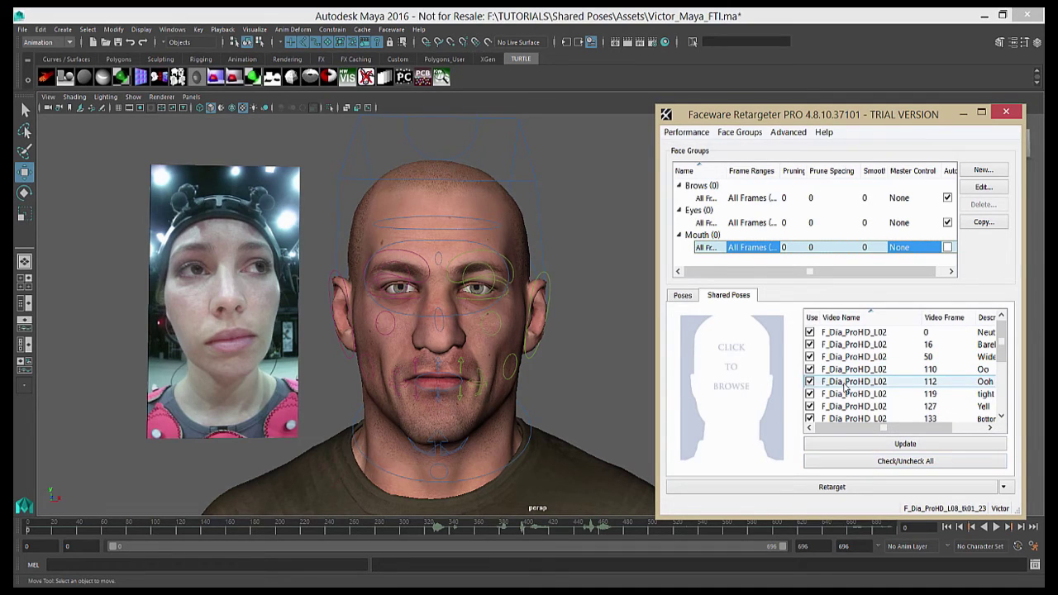
{"action": "left_click", "coordinate": [684, 296]}
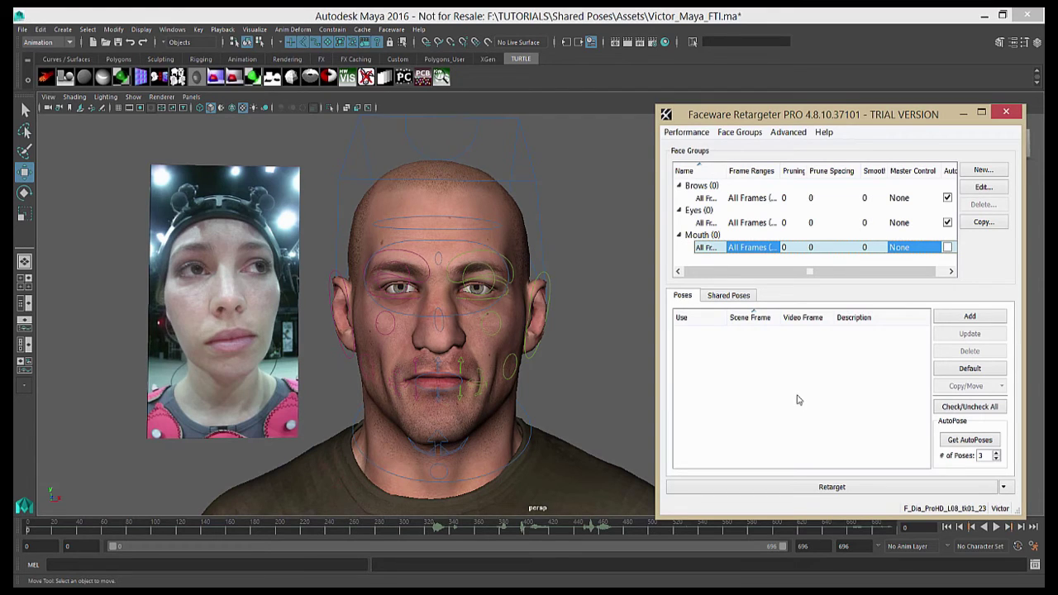
Generate three Mouth AutoPoses and preview frames 372, 605 and 696
{"action": "left_click", "coordinate": [964, 444]}
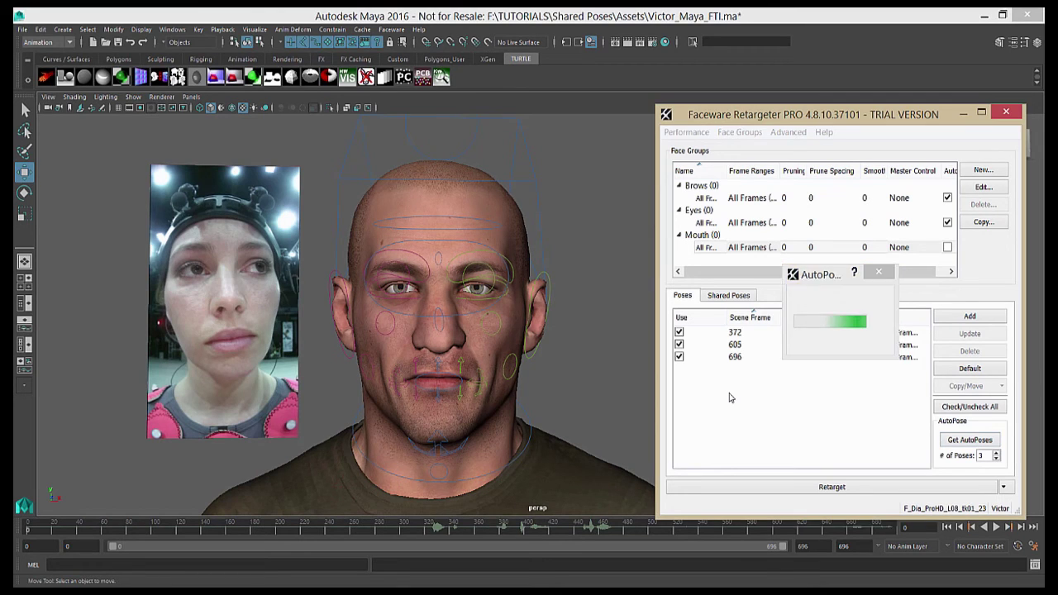
{"action": "left_click", "coordinate": [746, 332]}
{"action": "left_click", "coordinate": [749, 344], "text": "shift"}
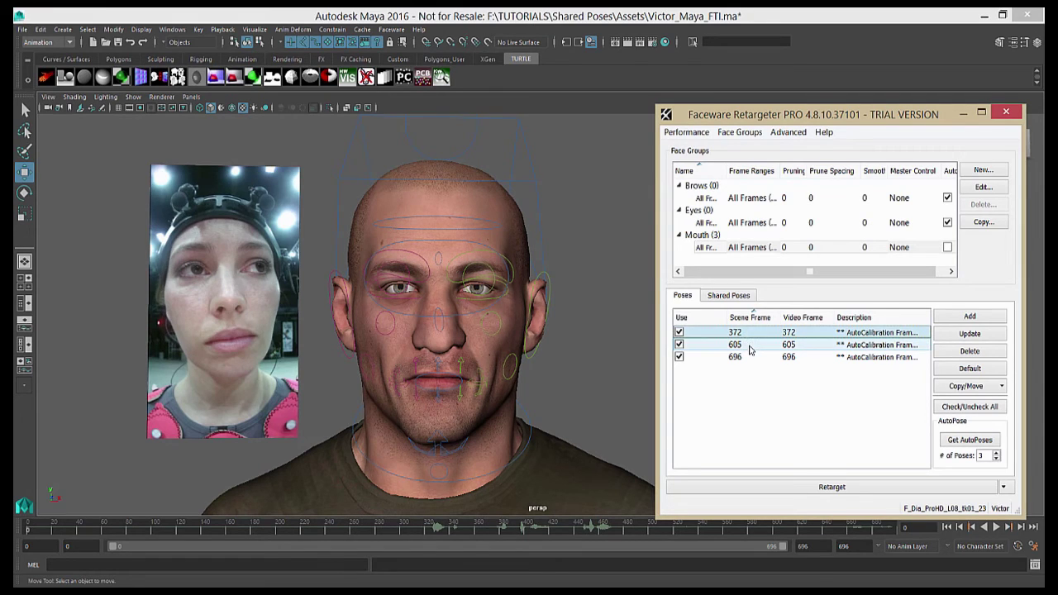
{"action": "left_click", "coordinate": [749, 347]}
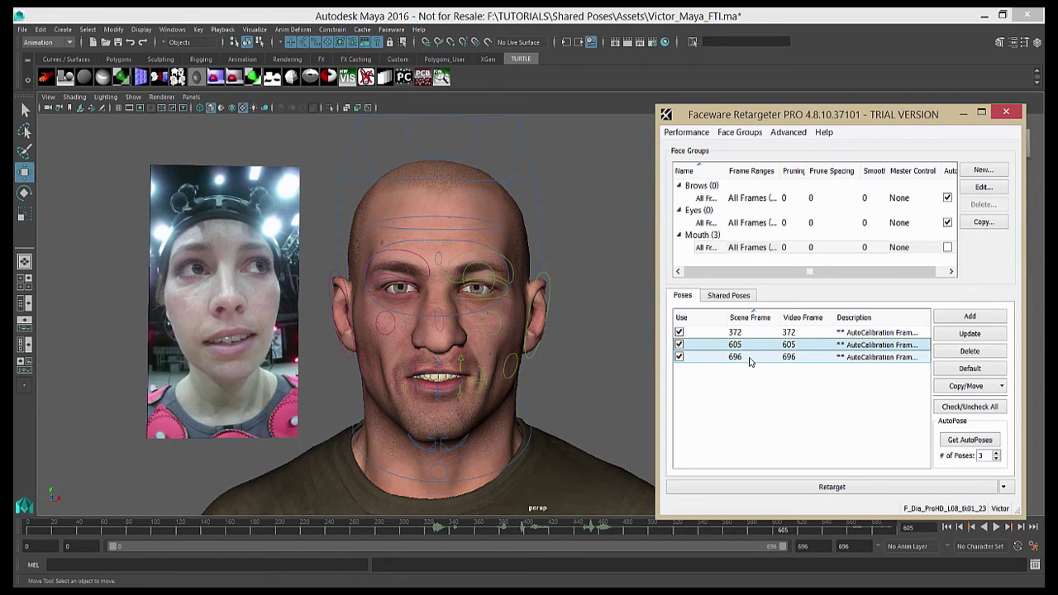
{"action": "left_click", "coordinate": [749, 357]}
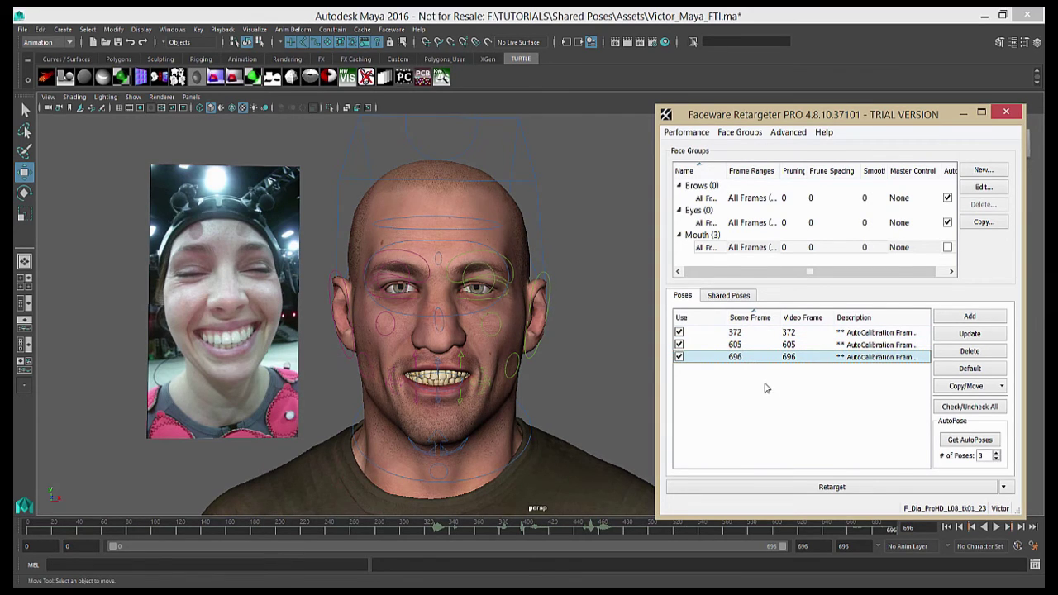
Compare the AutoPoses at frames 605 and 696 by switching between them
{"action": "left_click", "coordinate": [750, 346]}
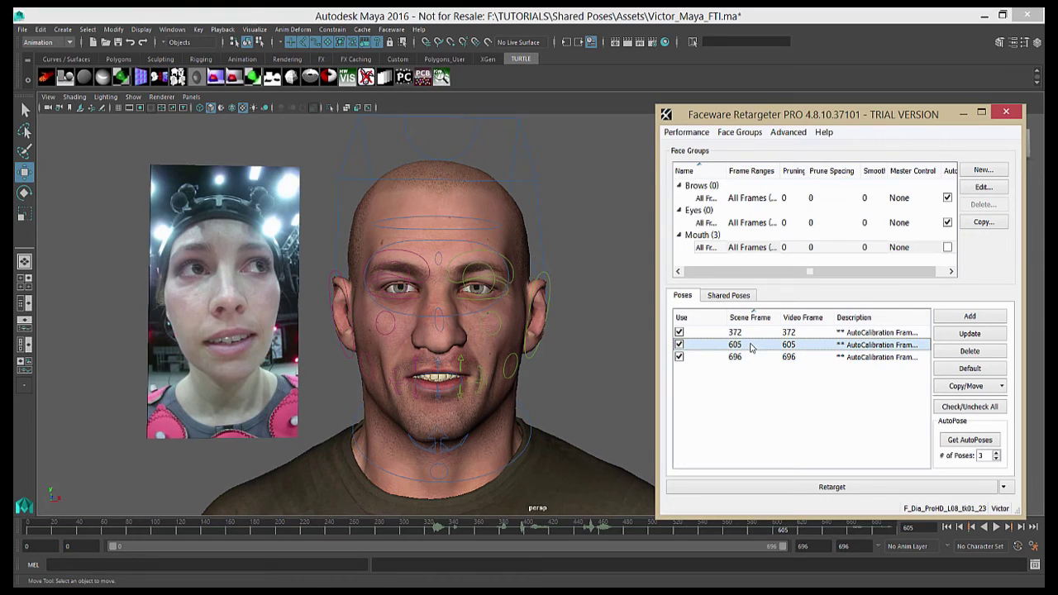
{"action": "left_click", "coordinate": [754, 357]}
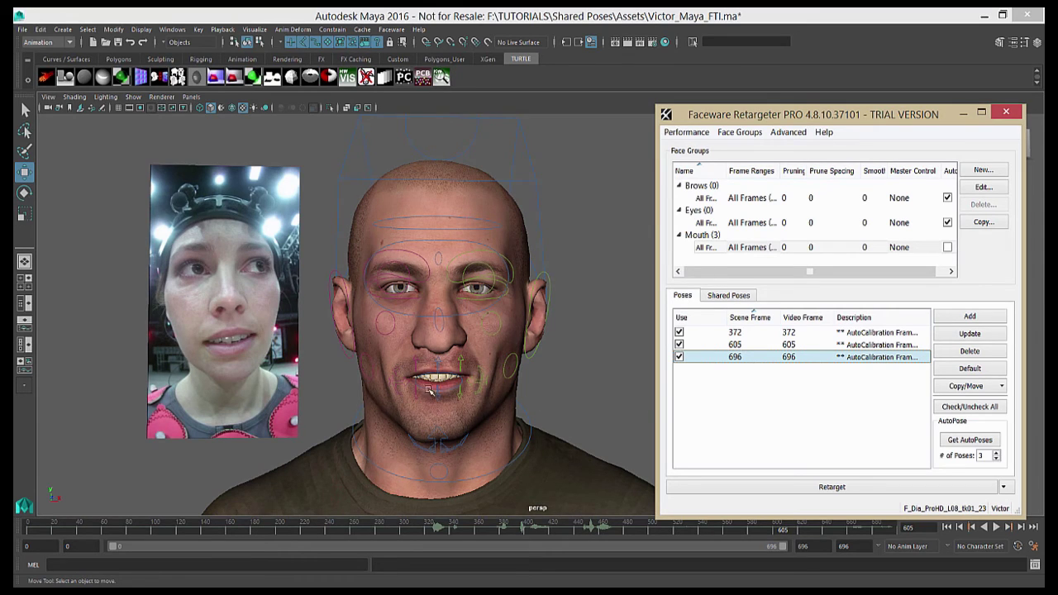
{"action": "left_click", "coordinate": [753, 347], "text": "ctrl"}
{"action": "left_click", "coordinate": [753, 347]}
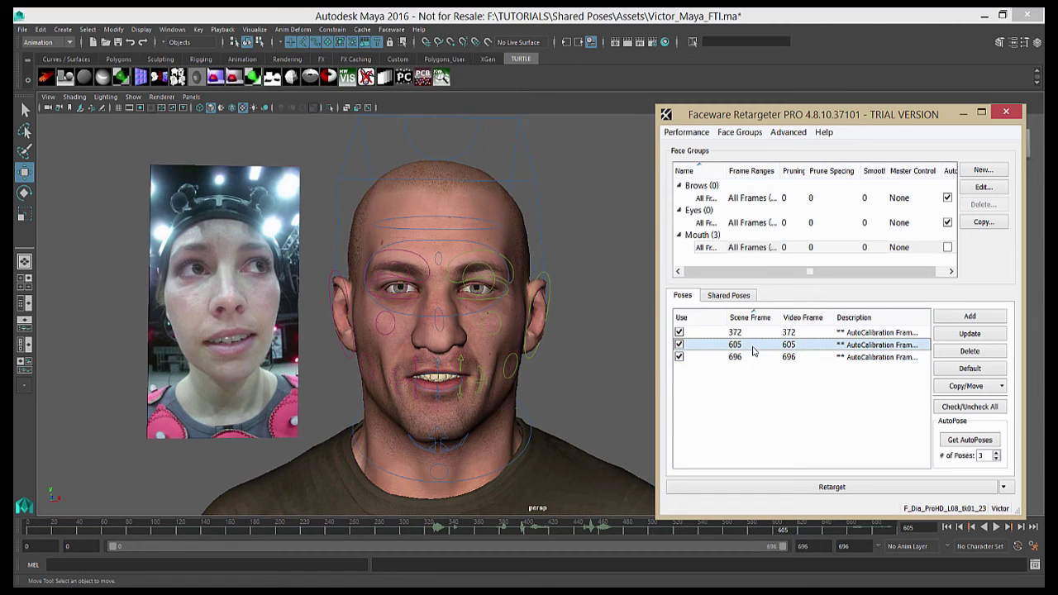
{"action": "left_click", "coordinate": [753, 356]}
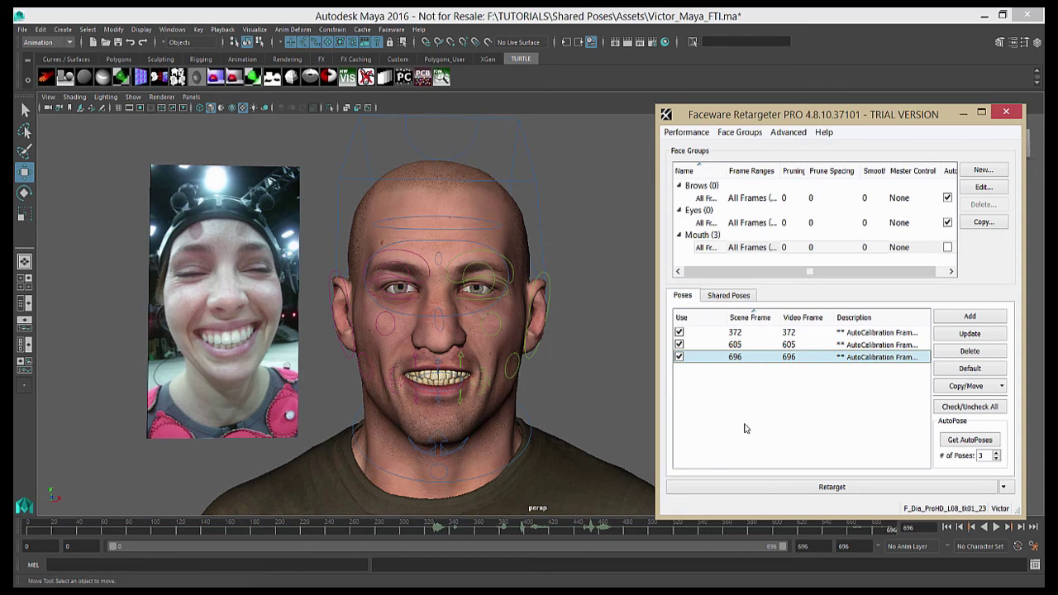
Get more Mouth AutoPoses (frames 380, 394, 469) and add the 469 pose as shared
{"action": "left_click", "coordinate": [969, 440]}
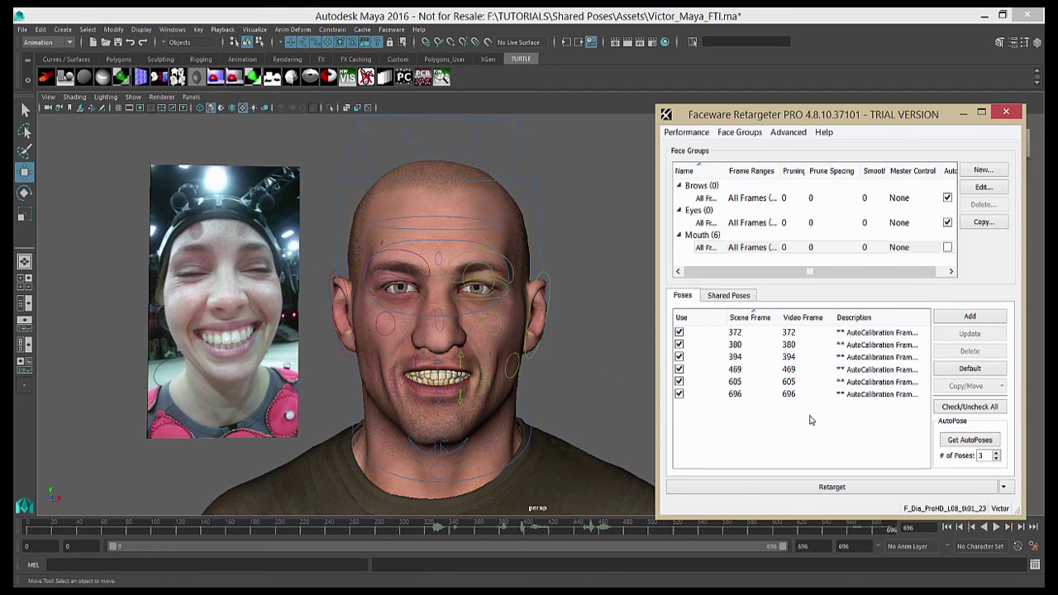
{"action": "right_click", "coordinate": [813, 369]}
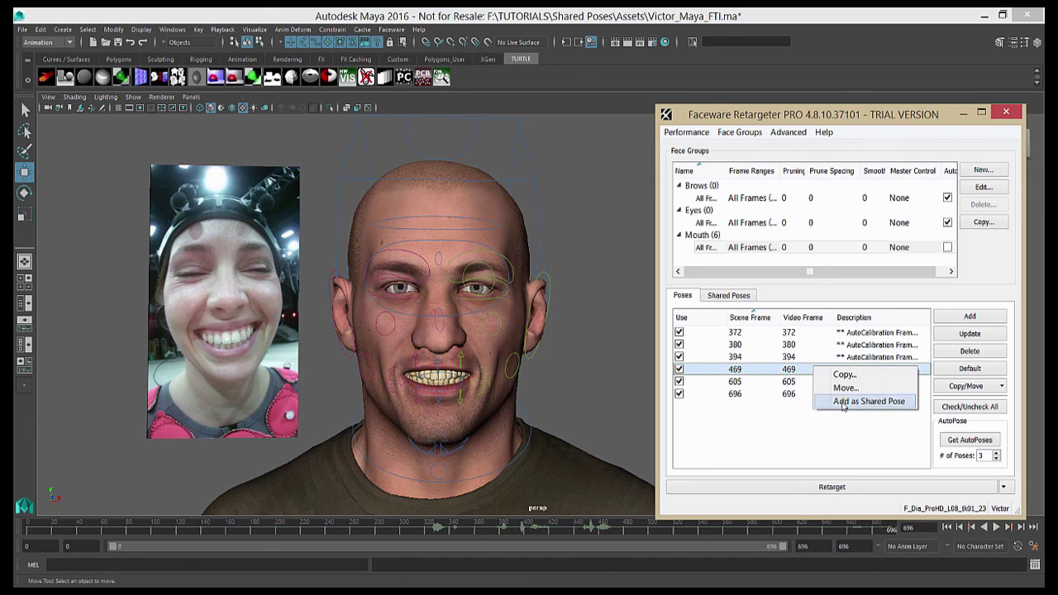
{"action": "left_click", "coordinate": [868, 401]}
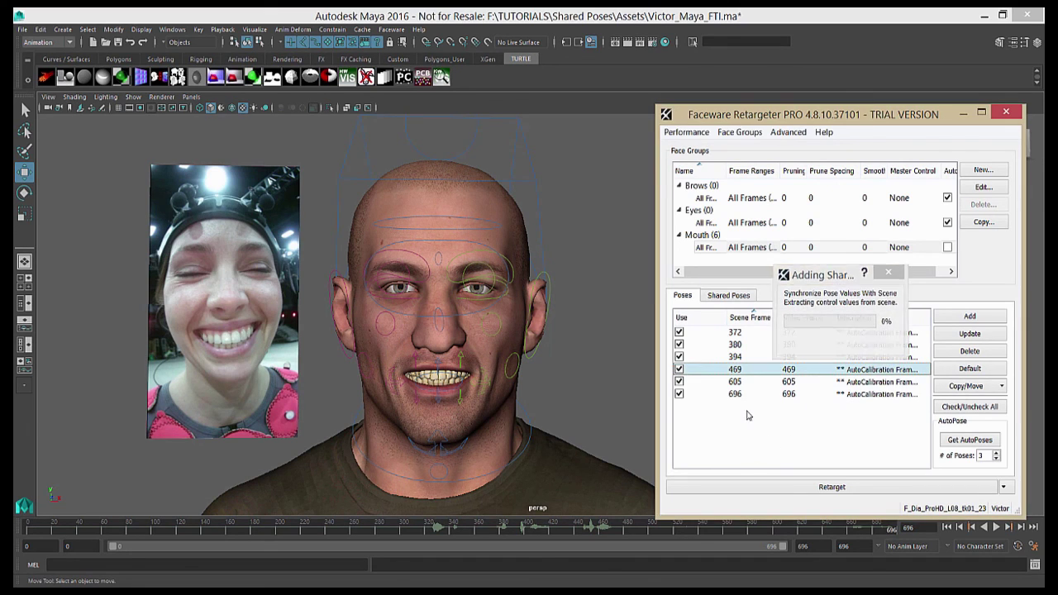